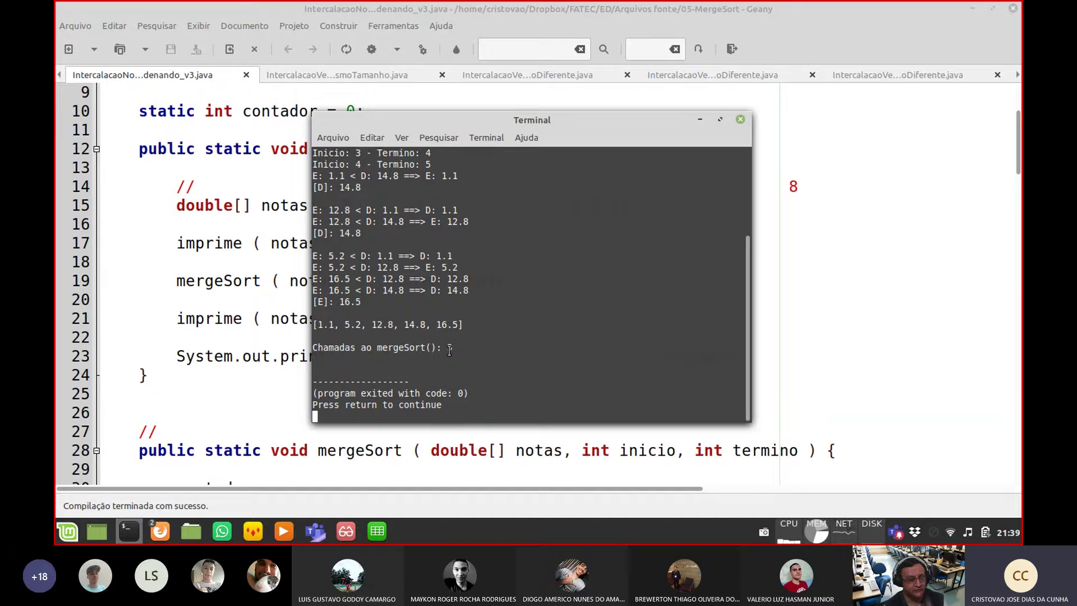
Switch to the BigO.ods spreadsheet in LibreOffice Calc and add a new sheet after Planilha4
{"action": "left_click", "coordinate": [382, 533]}
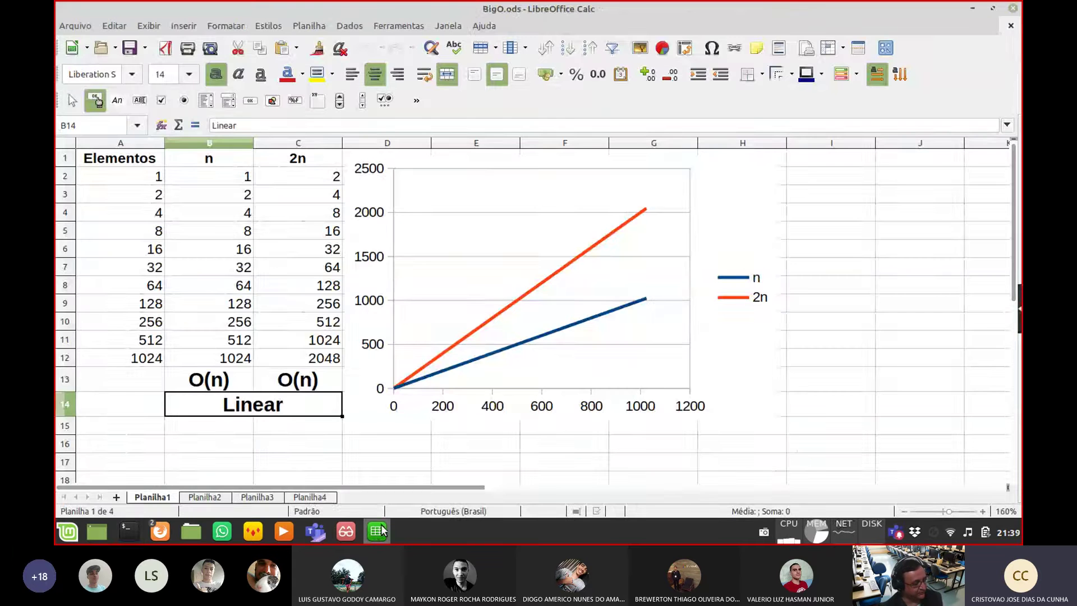
{"action": "left_click", "coordinate": [328, 498]}
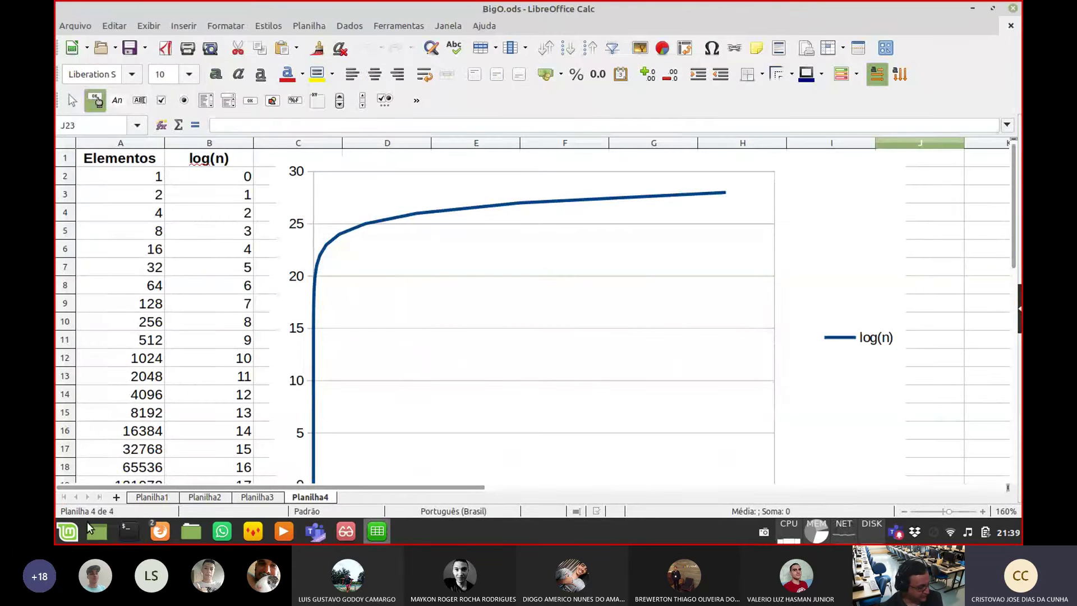
{"action": "left_click", "coordinate": [116, 497]}
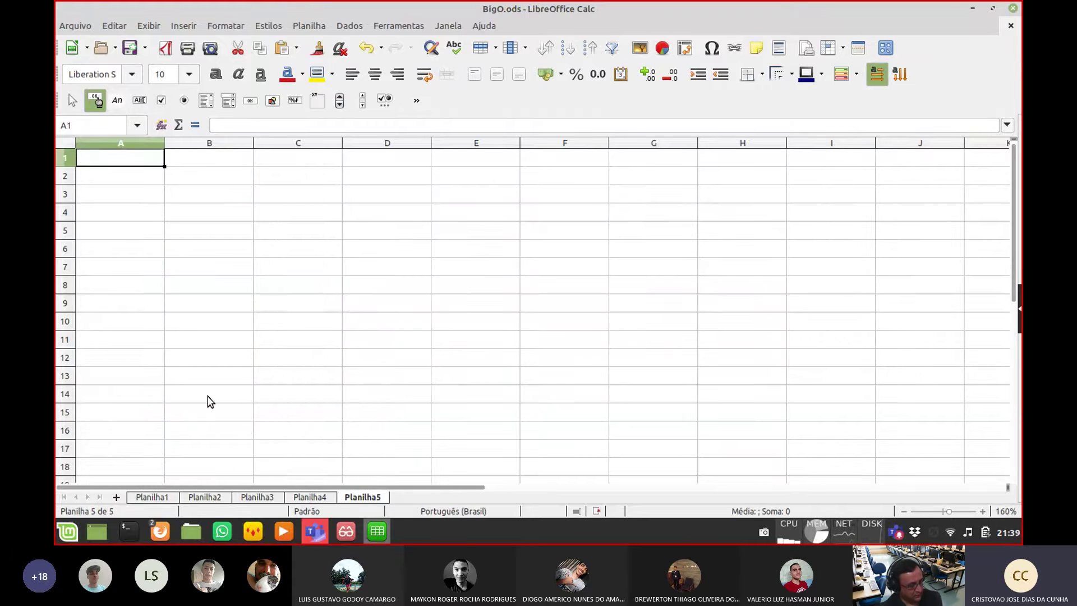
Enter 1 in cell A1 and the formula =A1*2-1 in cell B1 of the new sheet
{"action": "type", "text": "1"}
{"action": "key", "text": "Tab"}
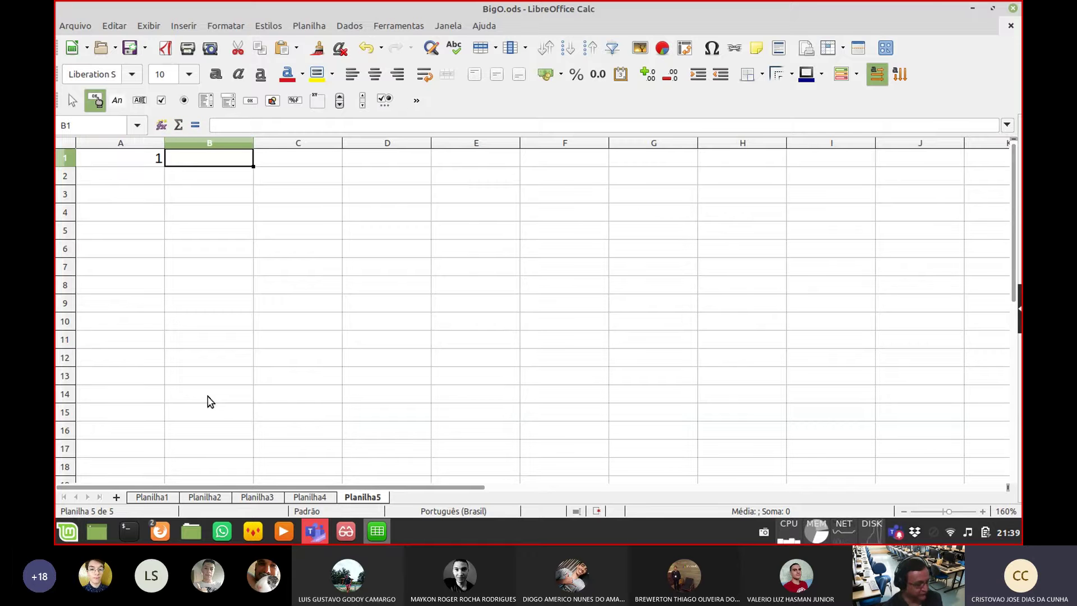
{"action": "type", "text": "="}
{"action": "key", "text": "Left"}
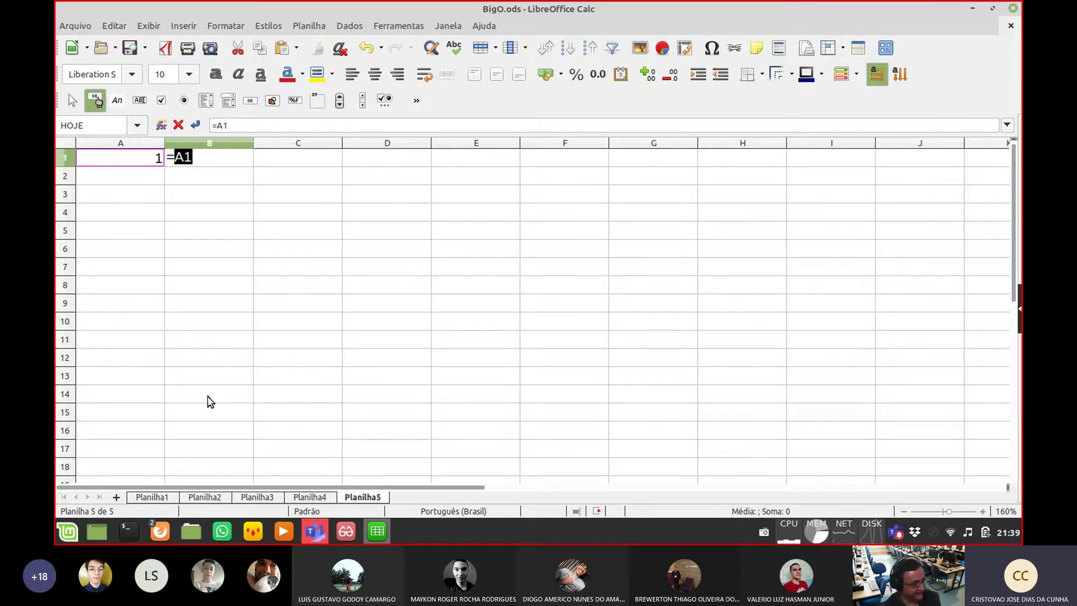
{"action": "type", "text": "*2"}
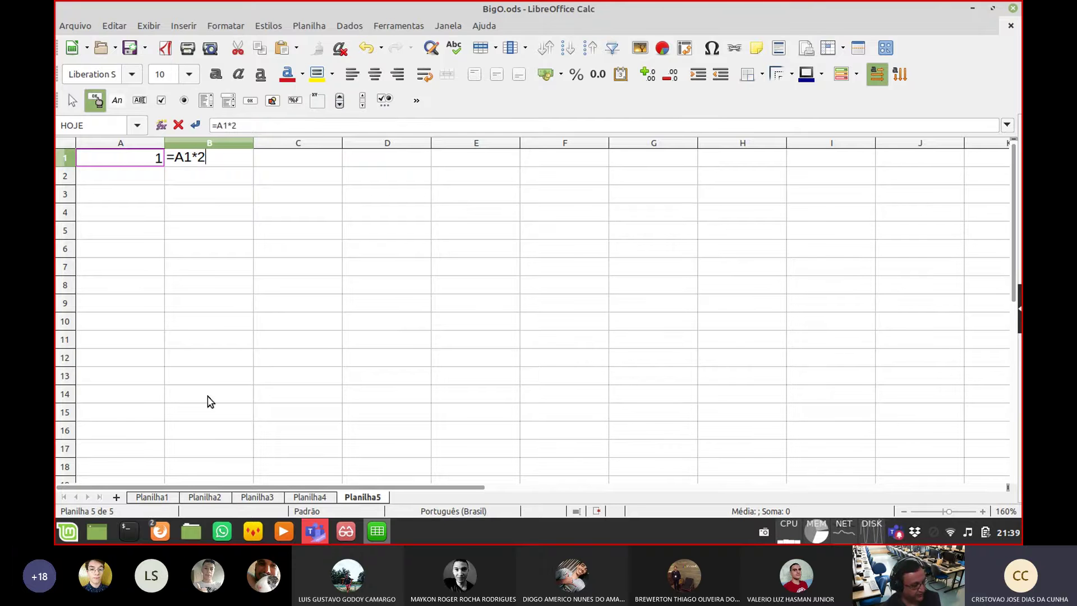
{"action": "type", "text": "-1"}
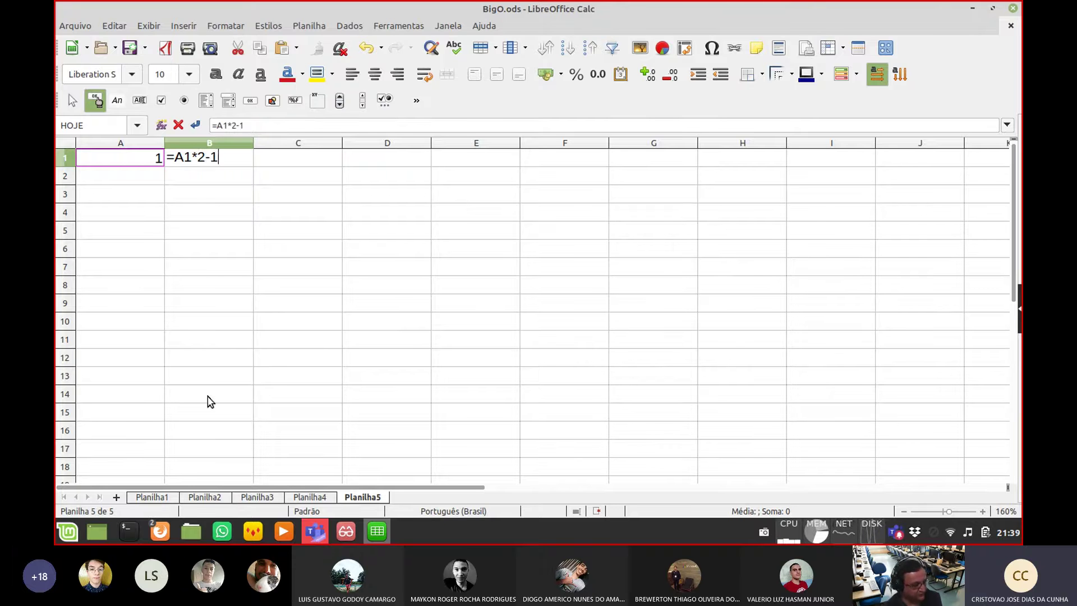
{"action": "key", "text": "Return"}
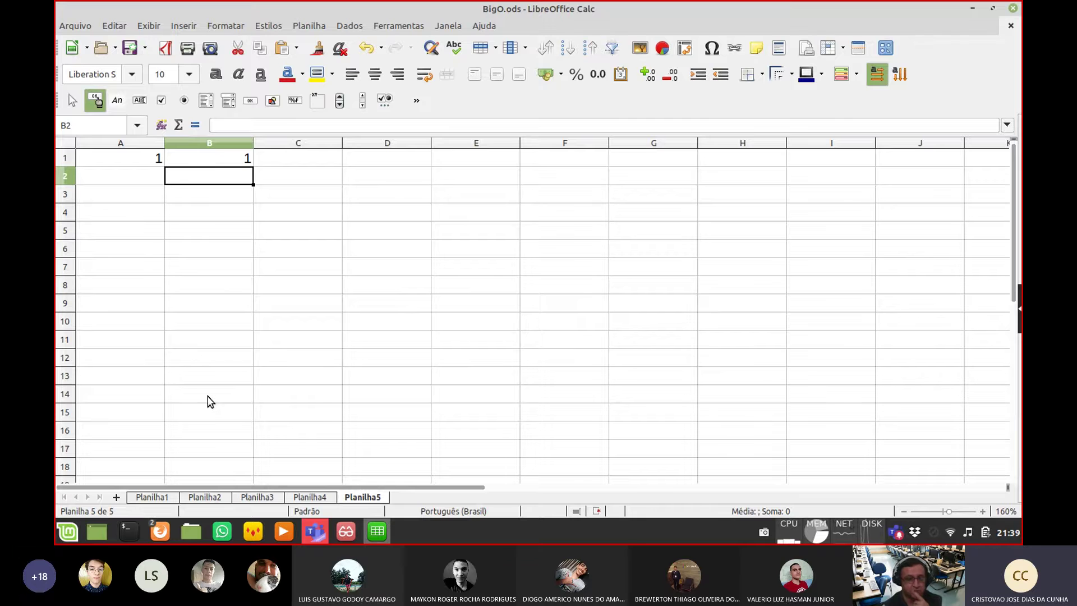
Continue the number list in column A with 2 in A2 and 3 in A3
{"action": "key", "text": "Left"}
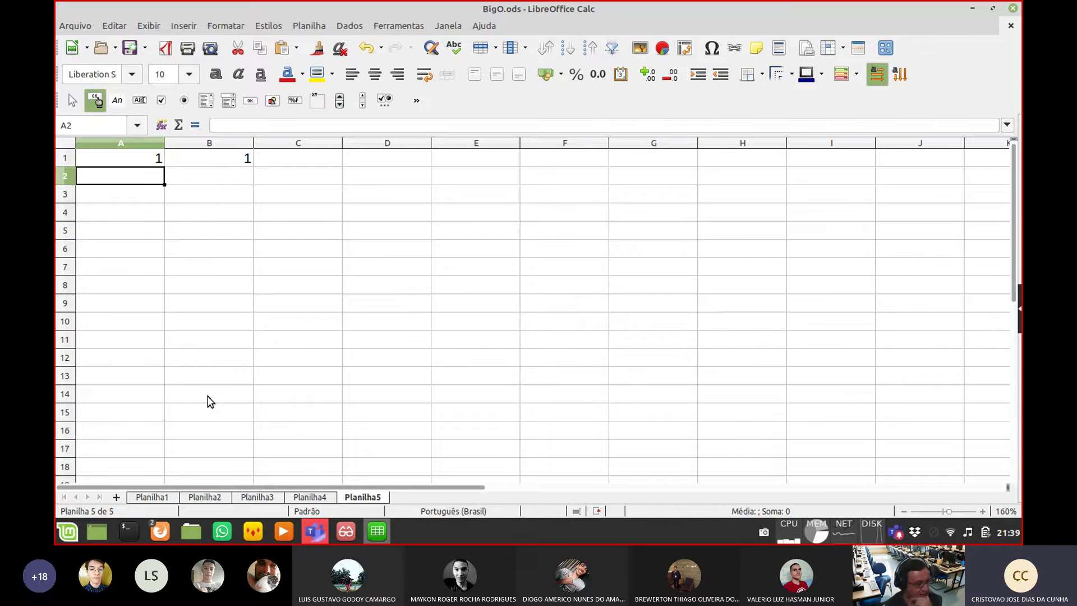
{"action": "type", "text": "2"}
{"action": "key", "text": "Return"}
{"action": "type", "text": "3"}
{"action": "key", "text": "Return"}
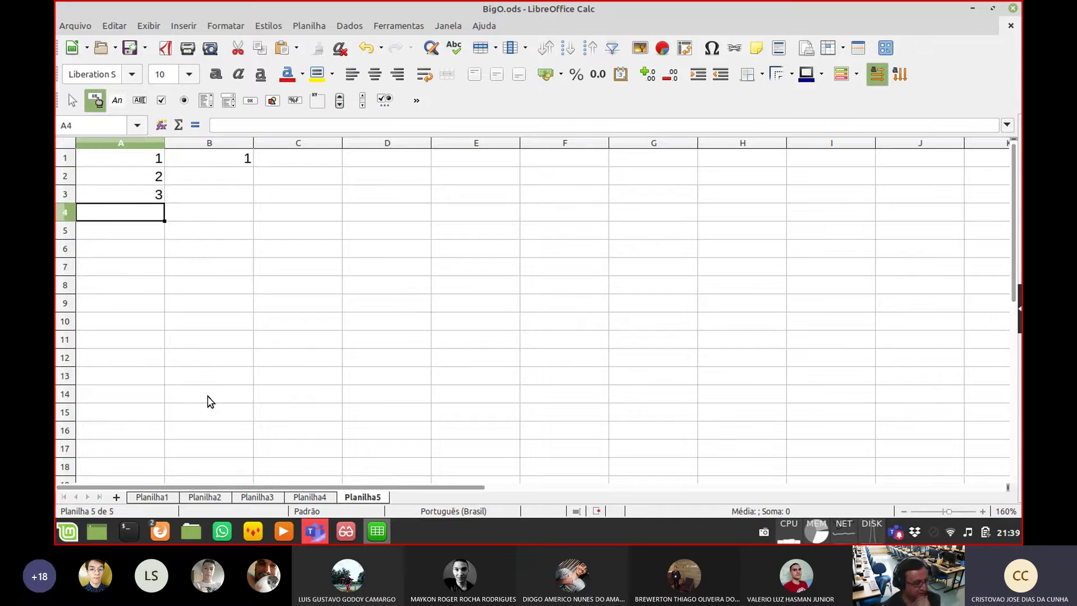
Extend the series in A1:A3 through A16 and fill the B1 formula down to B16
{"action": "key", "text": "Up"}
{"action": "key", "text": "Up"}
{"action": "key", "text": "Up"}
{"action": "key", "text": "shift+Down"}
{"action": "key", "text": "shift+Down"}
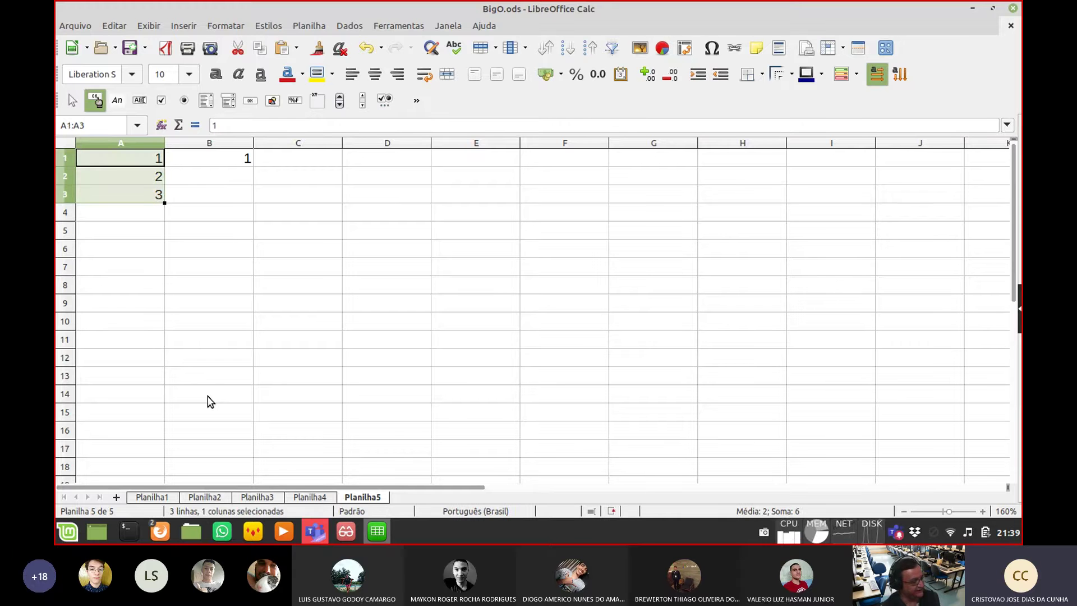
{"action": "left_click_drag", "start_coordinate": [165, 203], "coordinate": [142, 446]}
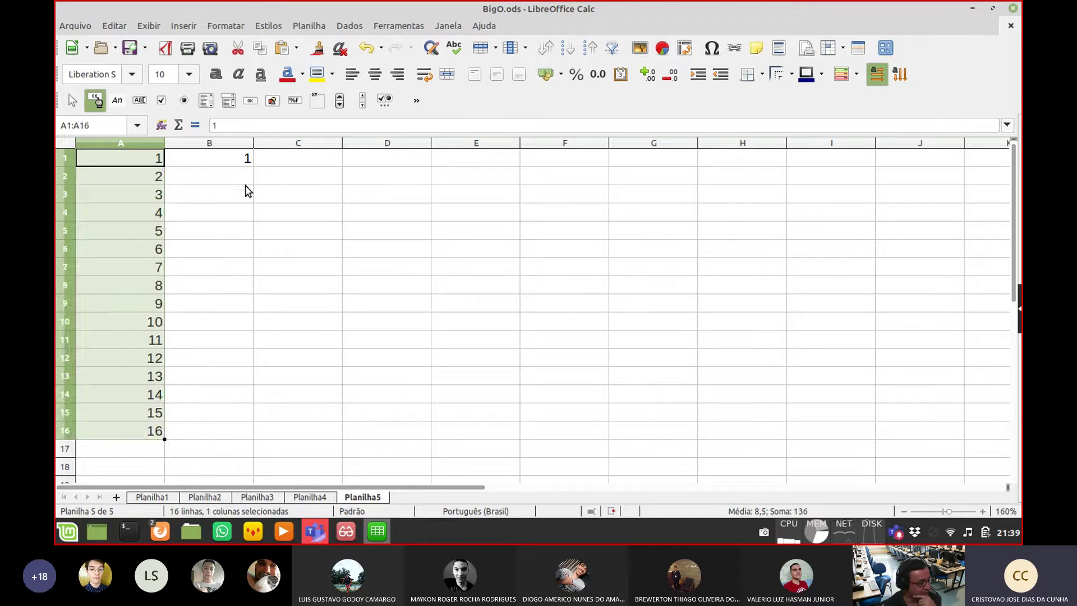
{"action": "left_click", "coordinate": [244, 161]}
{"action": "double_click", "coordinate": [250, 165]}
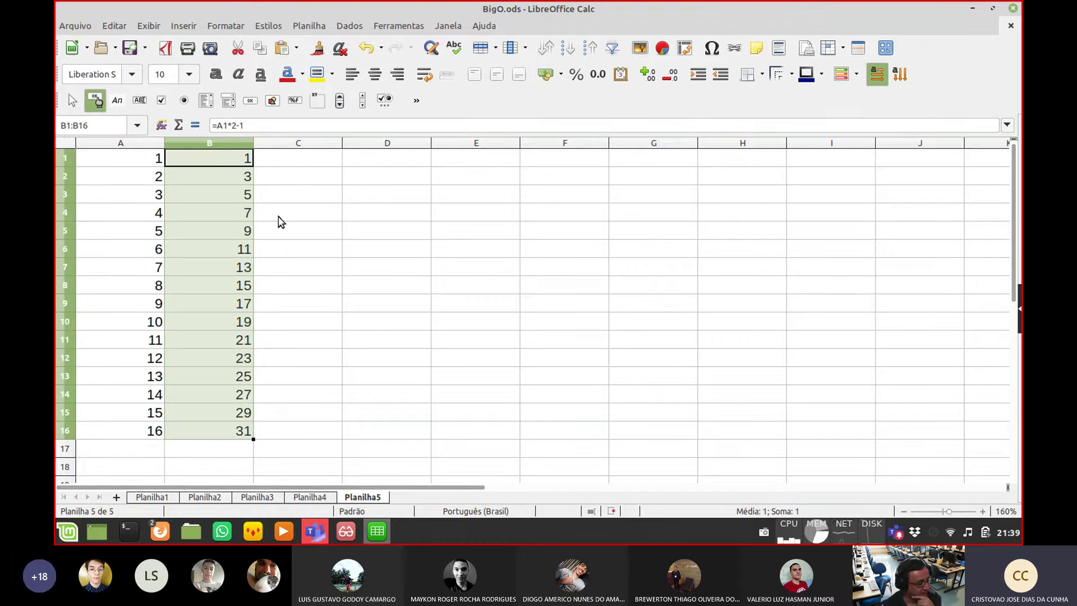
Examine the formulas and values in column B cell by cell from B1 to B16
{"action": "left_click", "coordinate": [227, 163]}
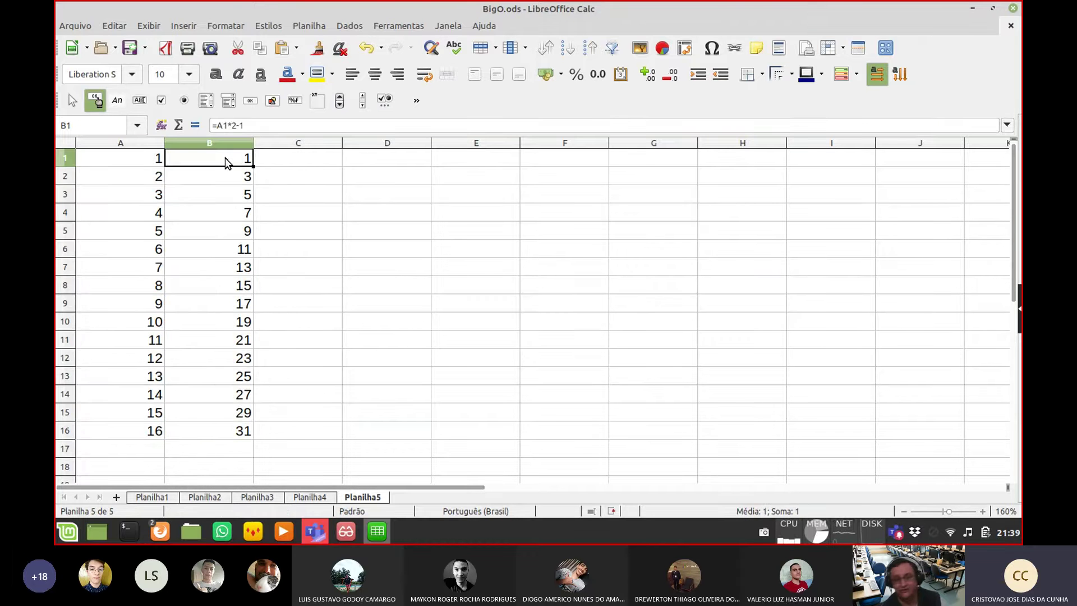
{"action": "key", "text": "Down"}
{"action": "key", "text": "Down"}
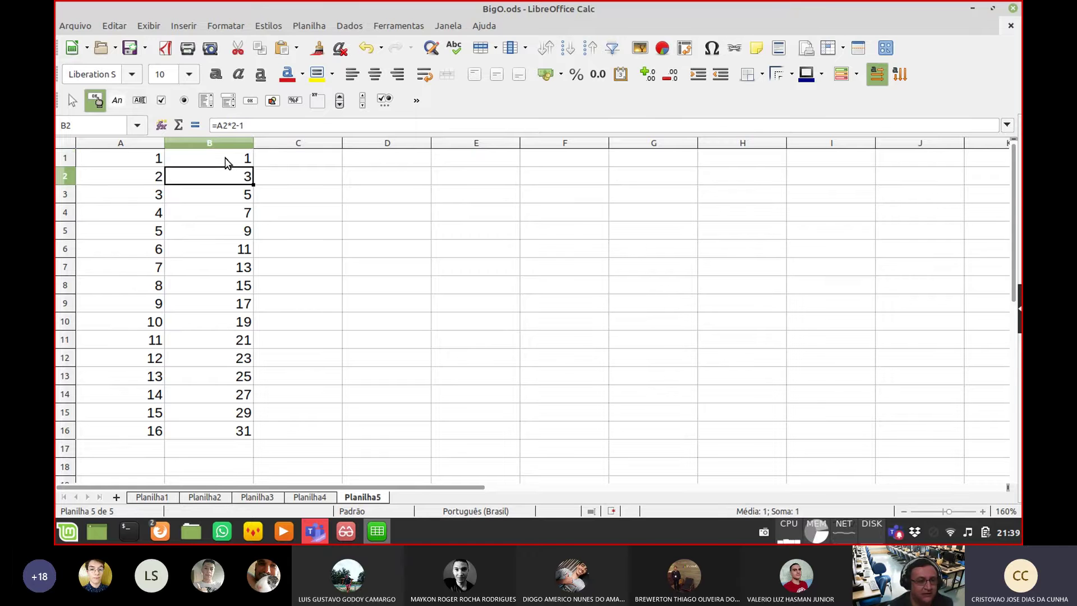
{"action": "key", "text": "Down"}
{"action": "key", "text": "Down"}
{"action": "key", "text": "Down"}
{"action": "key", "text": "Down"}
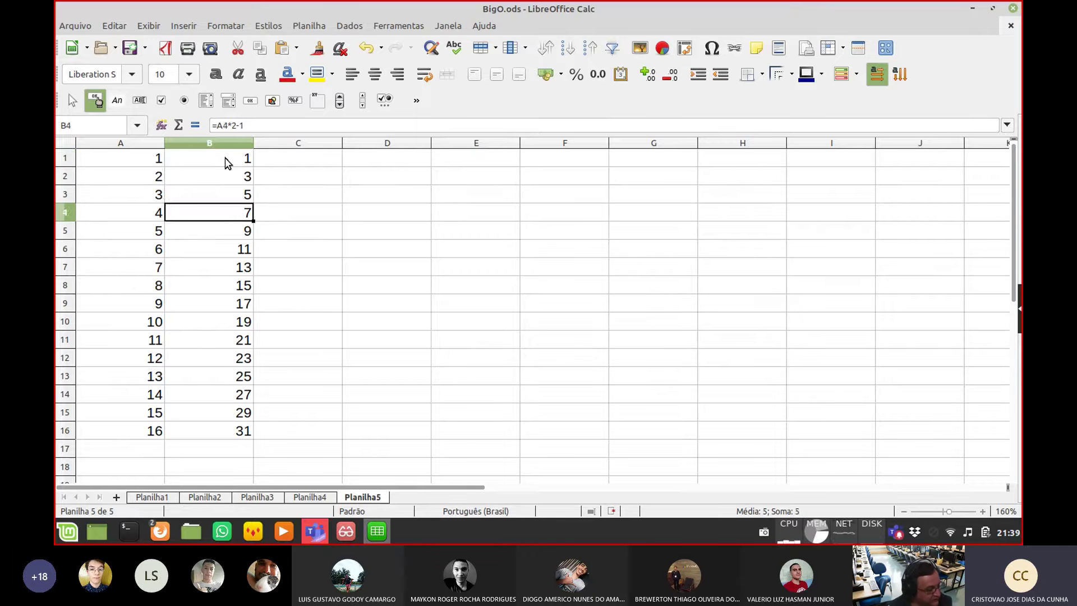
{"action": "key", "text": "Down"}
{"action": "key", "text": "Down"}
{"action": "key", "text": "Down"}
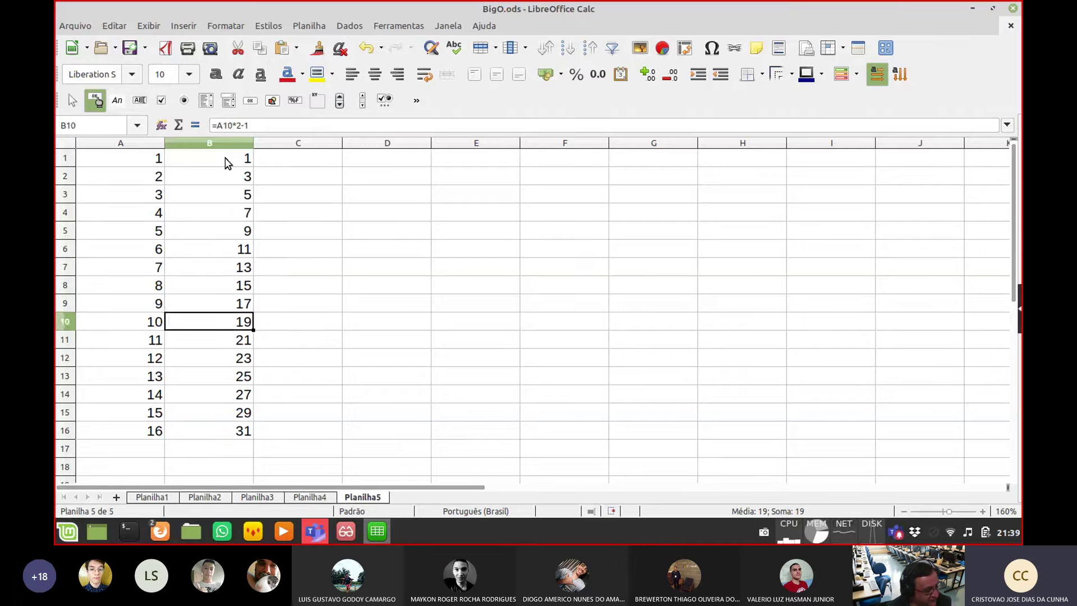
{"action": "key", "text": "Down"}
{"action": "key", "text": "Down"}
{"action": "key", "text": "Down"}
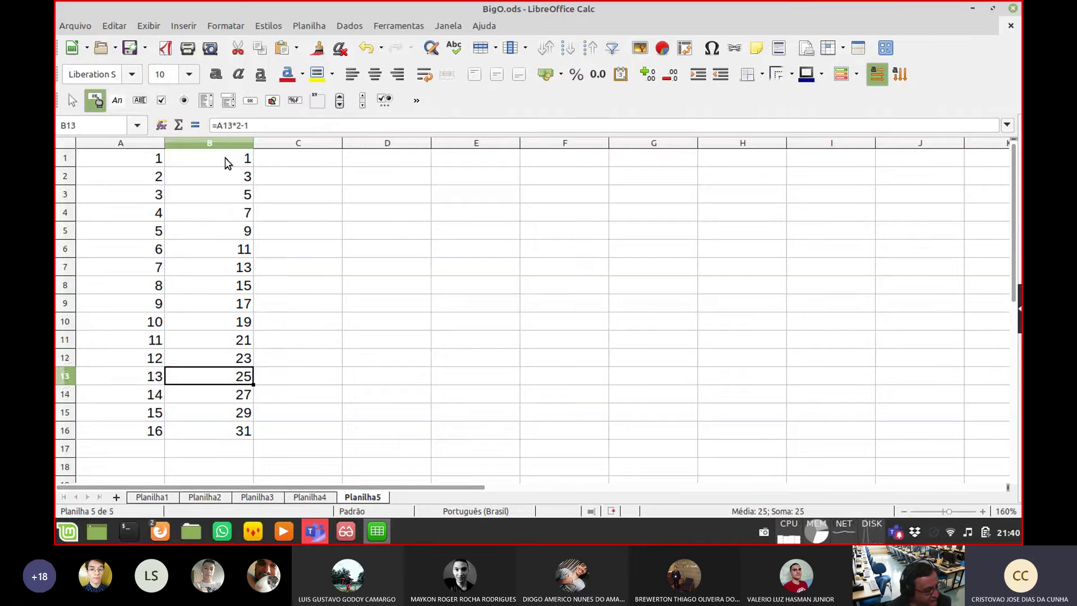
{"action": "key", "text": "Down"}
{"action": "key", "text": "Down"}
{"action": "key", "text": "Down"}
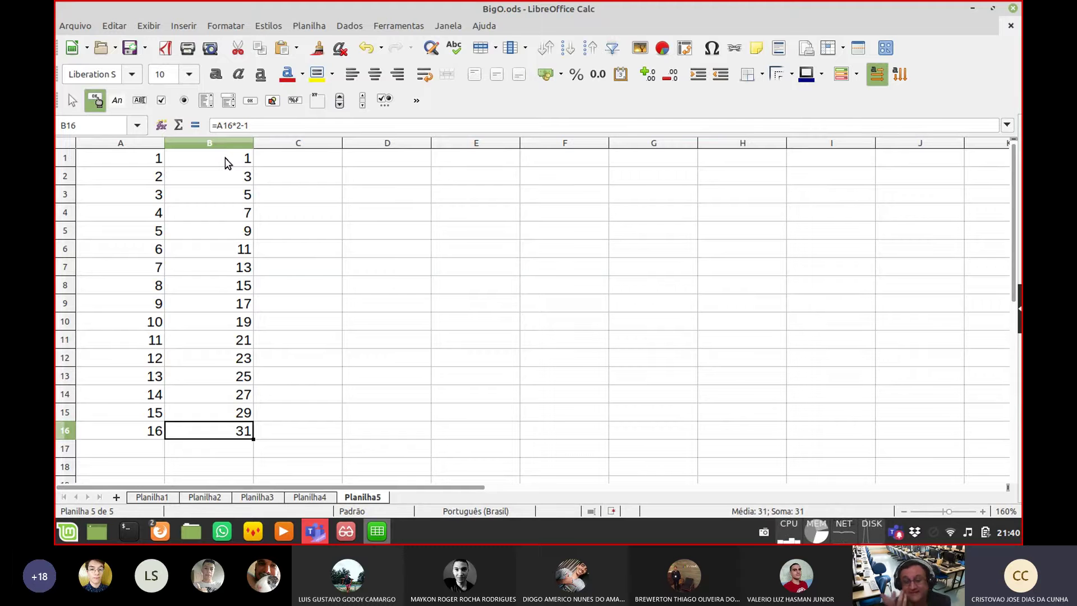
Enter 10 in cell D1
{"action": "key", "text": "Up"}
{"action": "key", "text": "Up"}
{"action": "key", "text": "Up"}
{"action": "key", "text": "Up"}
{"action": "key", "text": "Up"}
{"action": "key", "text": "Up"}
{"action": "key", "text": "Up"}
{"action": "key", "text": "Up"}
{"action": "key", "text": "Up"}
{"action": "key", "text": "Up"}
{"action": "key", "text": "Up"}
{"action": "key", "text": "Up"}
{"action": "key", "text": "Up"}
{"action": "key", "text": "Up"}
{"action": "key", "text": "Up"}
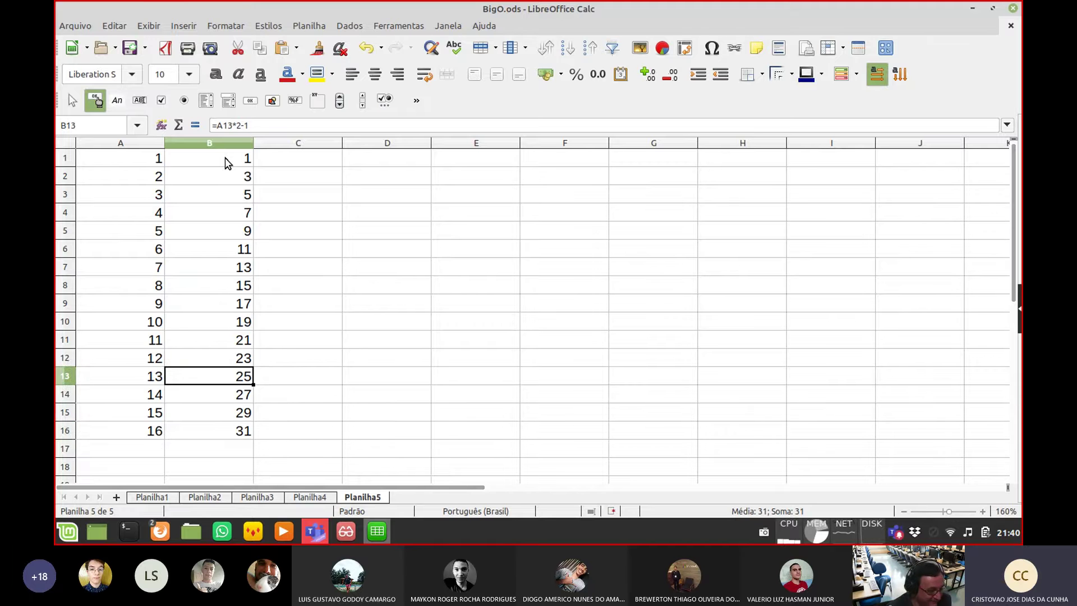
{"action": "key", "text": "Right"}
{"action": "key", "text": "Right"}
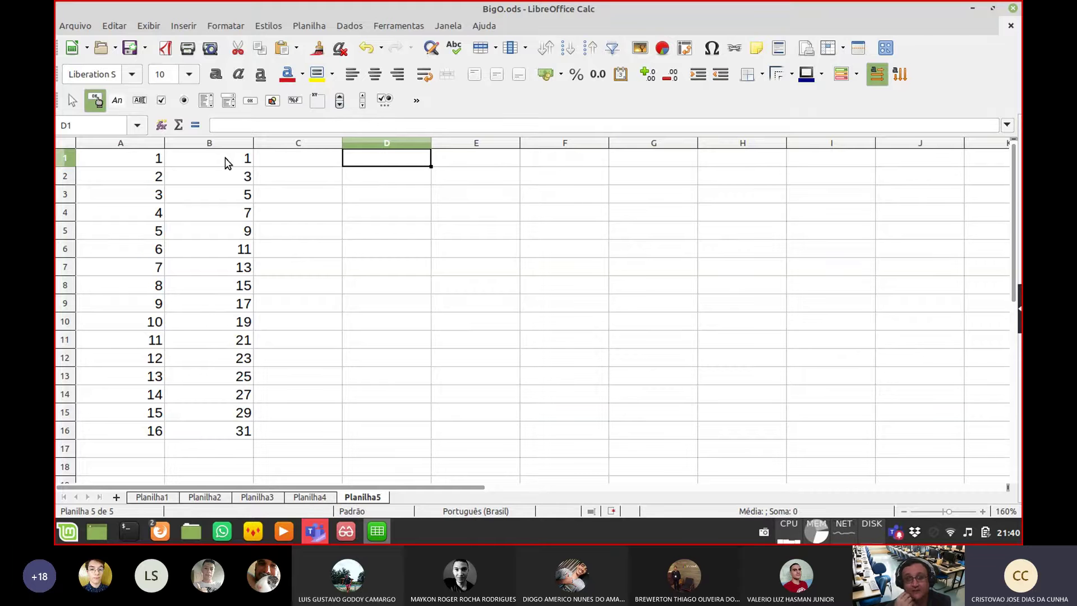
{"action": "type", "text": "10"}
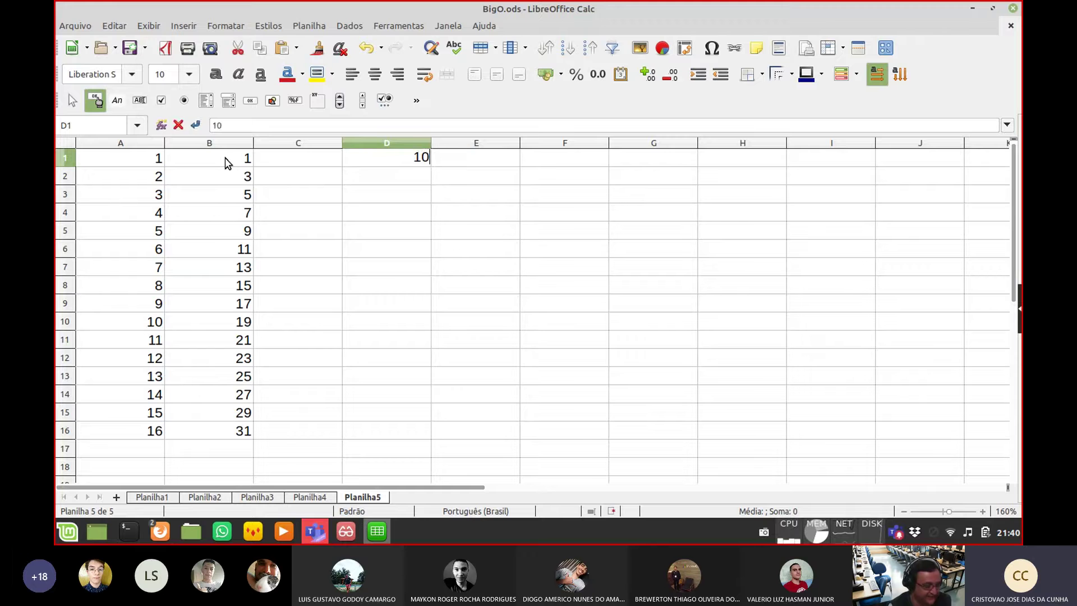
{"action": "key", "text": "Tab"}
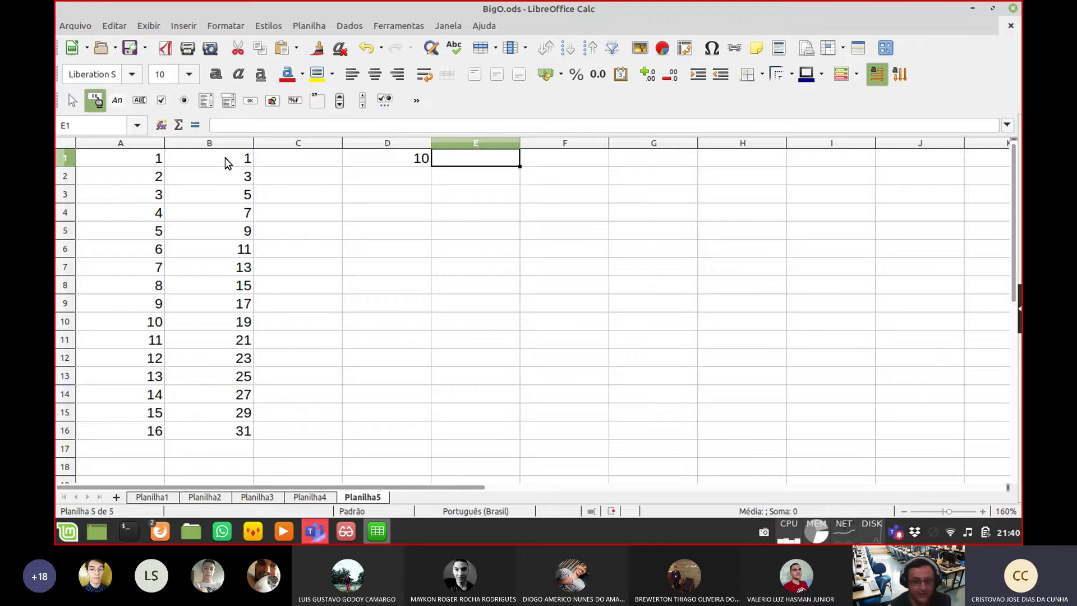
Enter the values 10, 9, 8 and 7 across cells E1 to H1
{"action": "type", "text": "10"}
{"action": "key", "text": "Tab"}
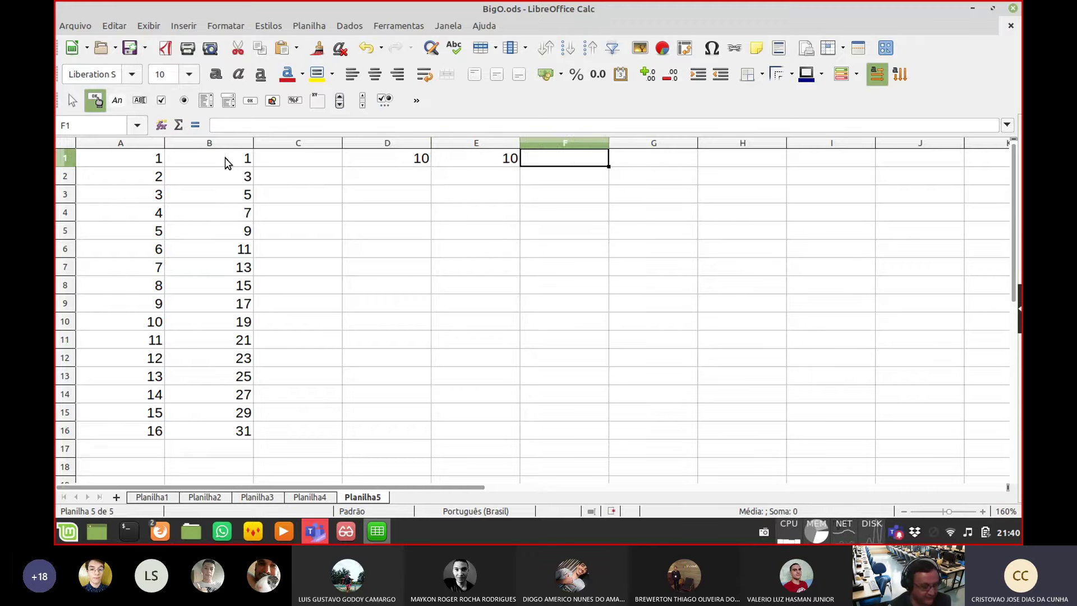
{"action": "type", "text": "9"}
{"action": "key", "text": "Tab"}
{"action": "type", "text": "8"}
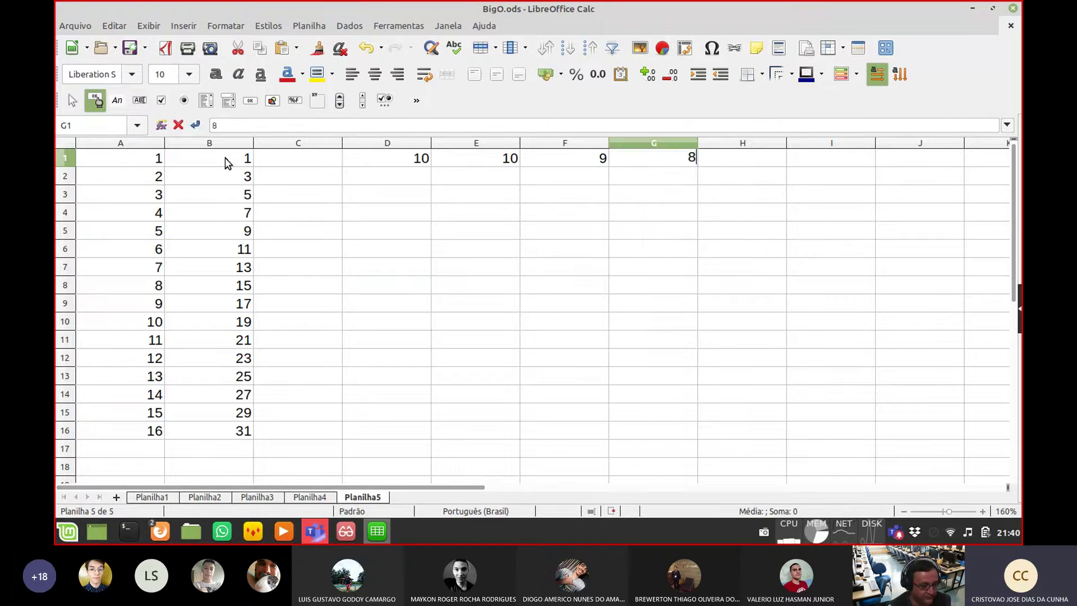
{"action": "key", "text": "Tab"}
{"action": "type", "text": "7"}
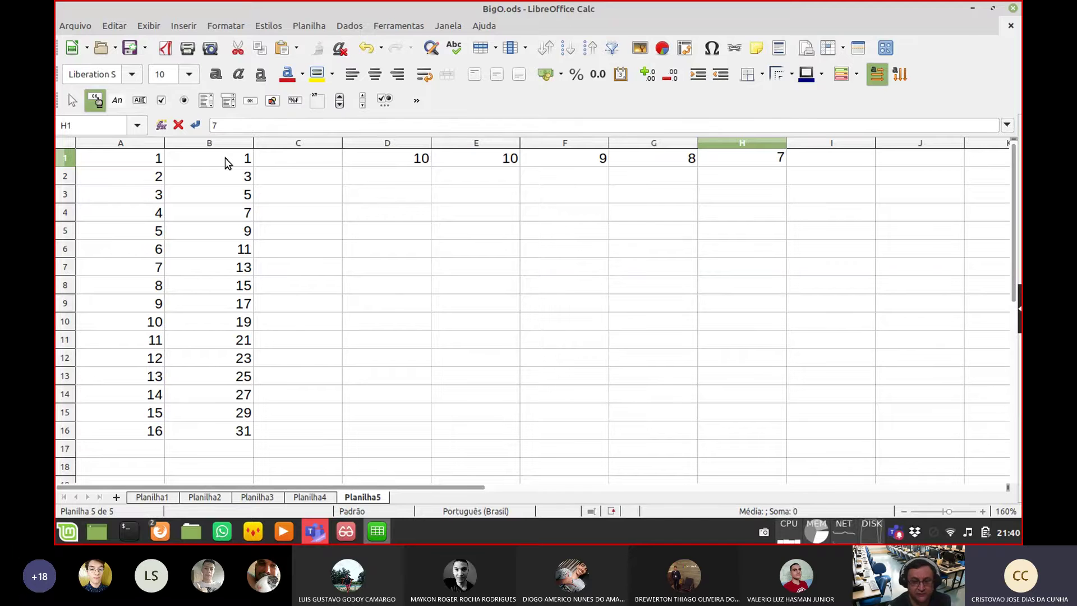
Clear the contents of cells E1 to H1
{"action": "key", "text": "Left"}
{"action": "key", "text": "Left"}
{"action": "key", "text": "Left"}
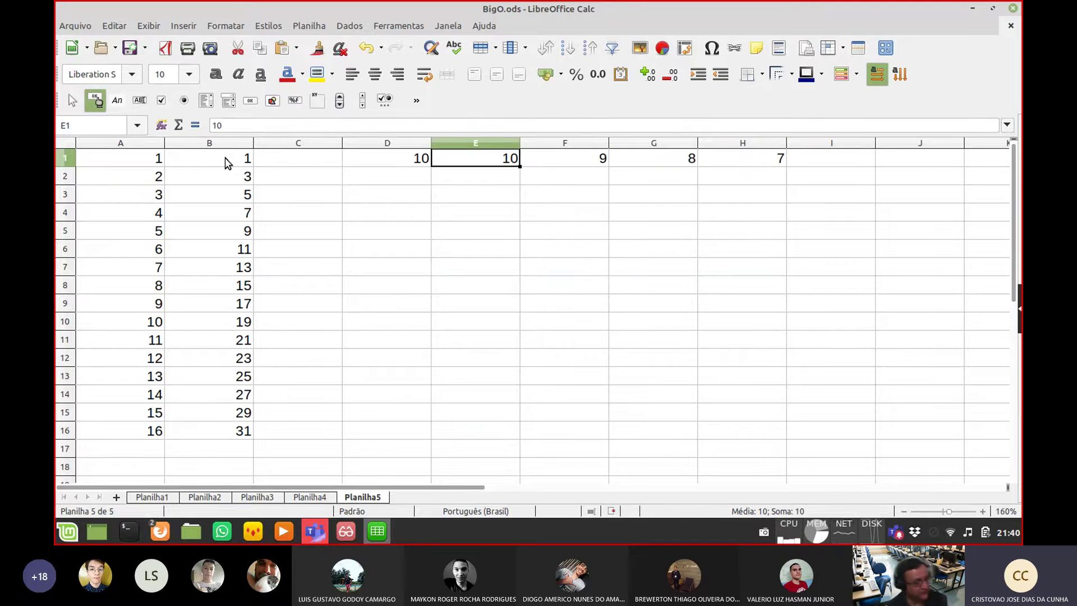
{"action": "key", "text": "shift+Right"}
{"action": "key", "text": "shift+Right"}
{"action": "key", "text": "shift+Right"}
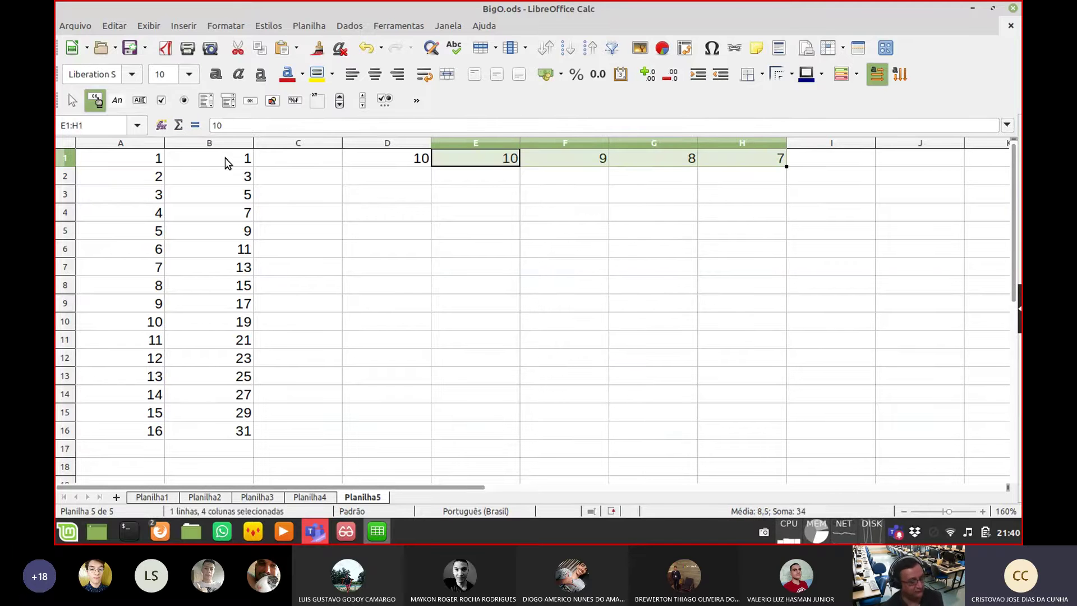
{"action": "key", "text": "BackSpace"}
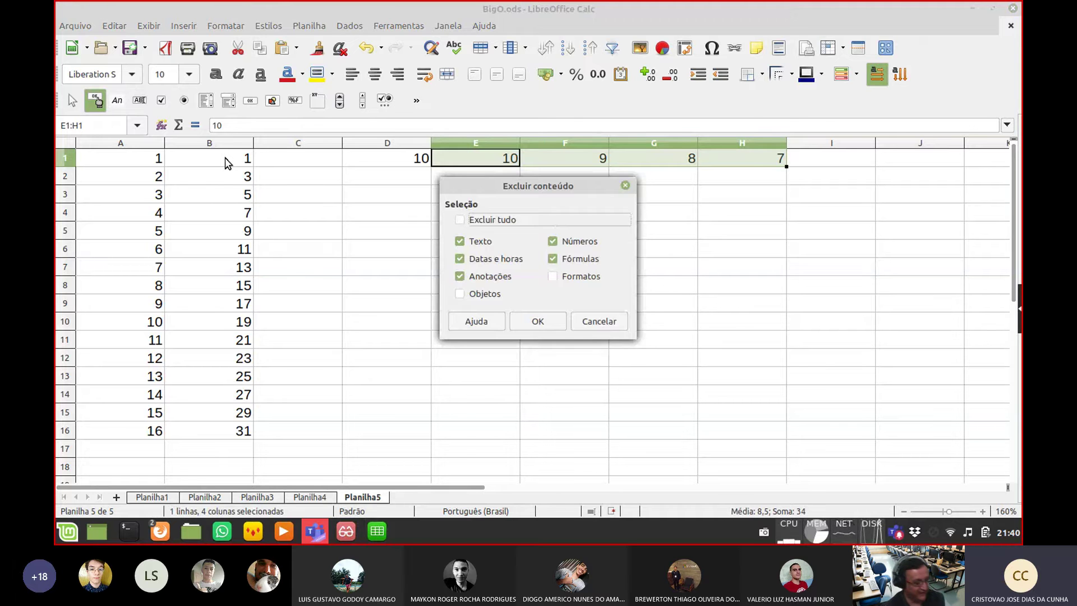
{"action": "key", "text": "Escape"}
{"action": "key", "text": "Delete"}
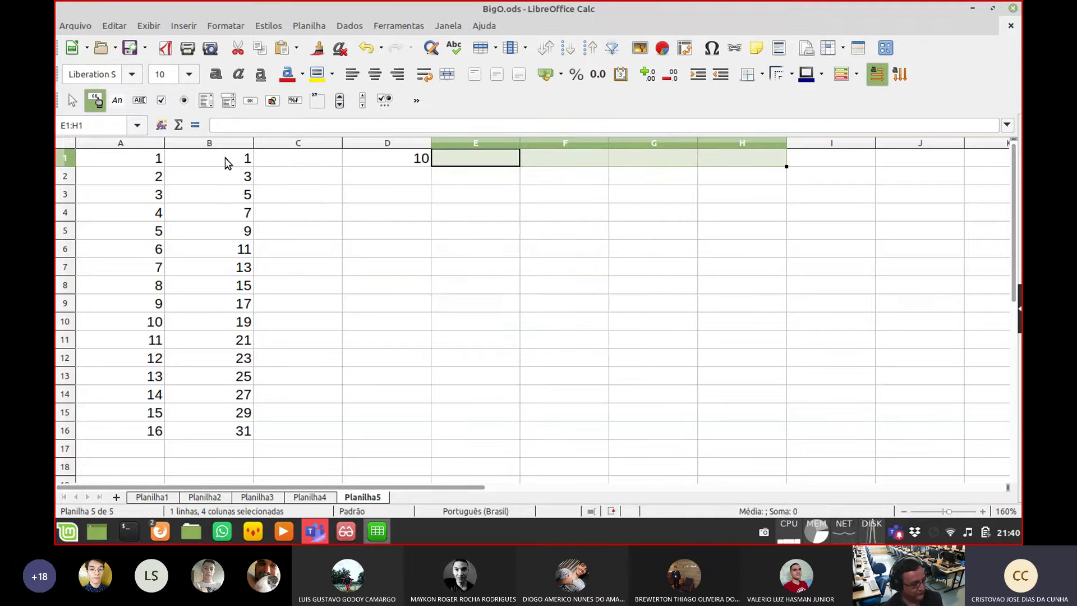
Calculate the factorial of D1 in cell E1 with the formula =FATORIAL(D1)
{"action": "type", "text": "=fato"}
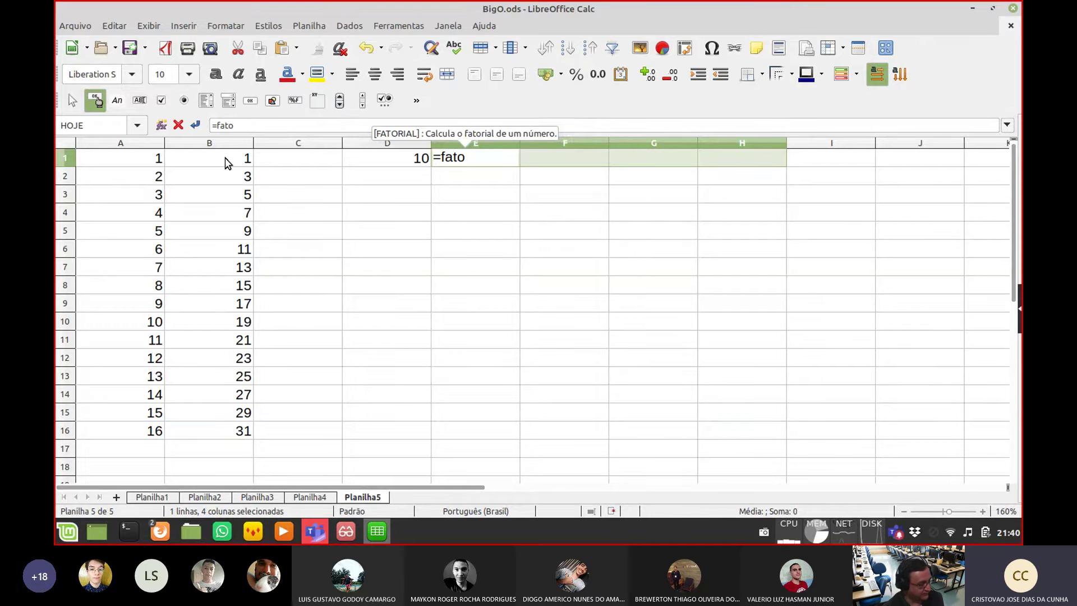
{"action": "key", "text": "Return"}
{"action": "type", "text": "d1"}
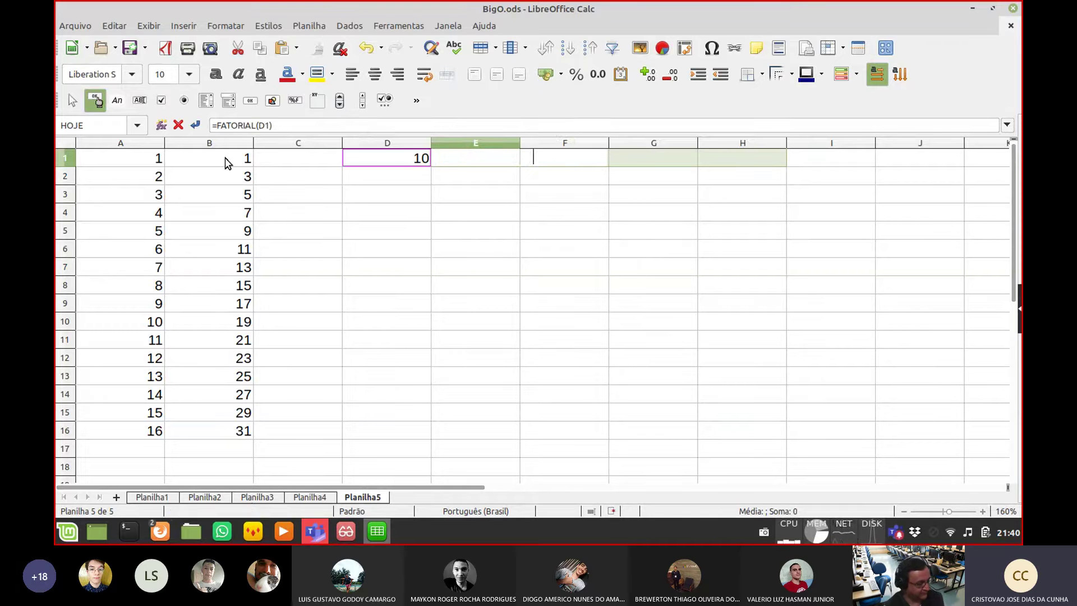
{"action": "key", "text": "Return"}
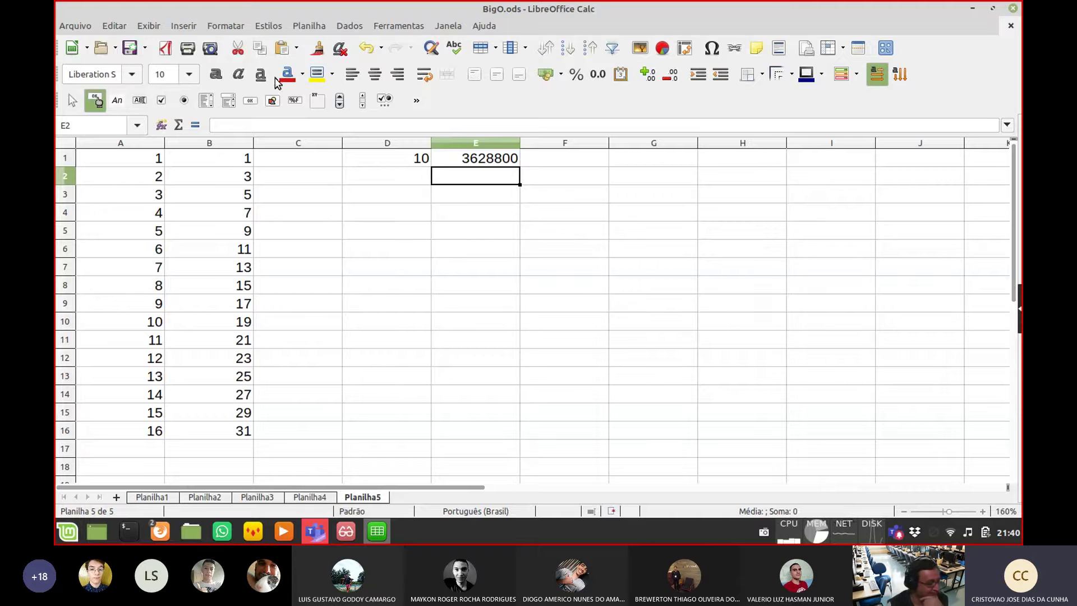
Start a number list in column D with 1 in D1 and 2 in D2
{"action": "left_click", "coordinate": [412, 158]}
{"action": "type", "text": "1"}
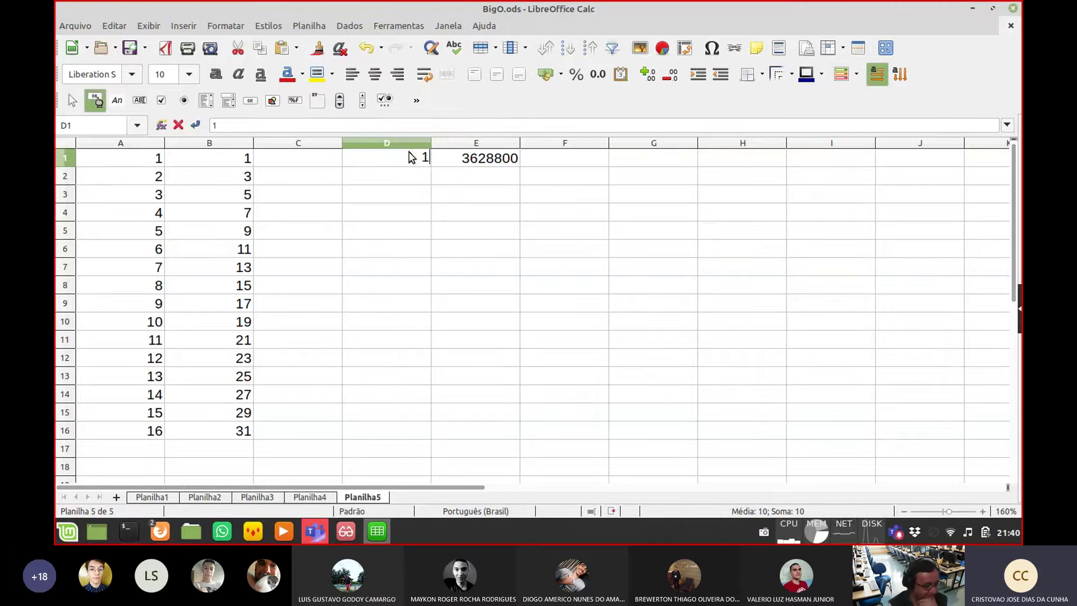
{"action": "key", "text": "Return"}
{"action": "type", "text": "2"}
{"action": "key", "text": "Return"}
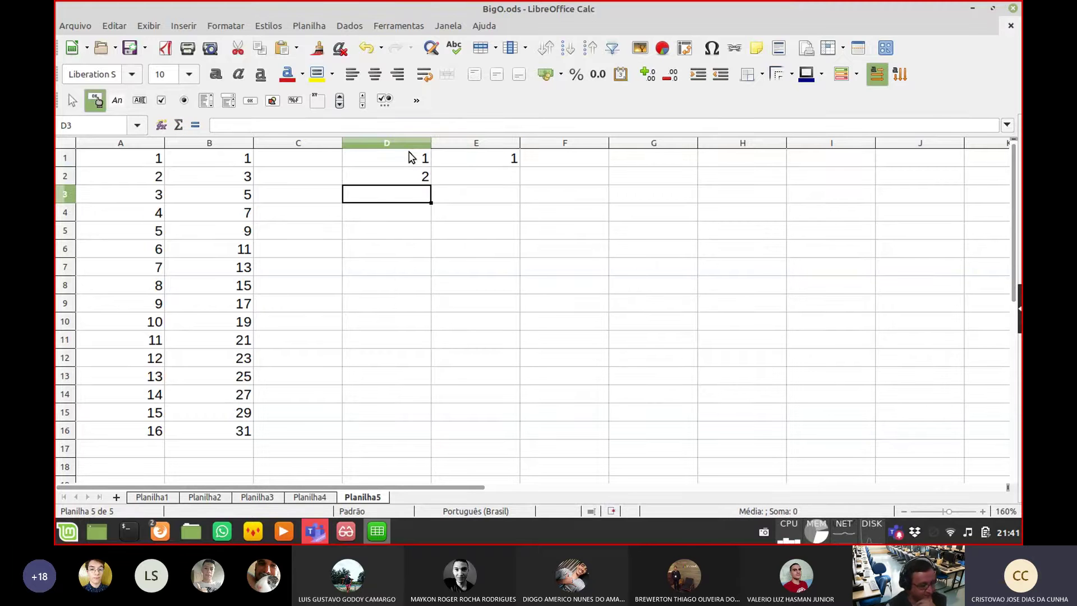
Enter 3 in D3 and extend the number series from D1:D3 down to 16 in D16
{"action": "type", "text": "3"}
{"action": "key", "text": "Return"}
{"action": "left_click", "coordinate": [411, 158]}
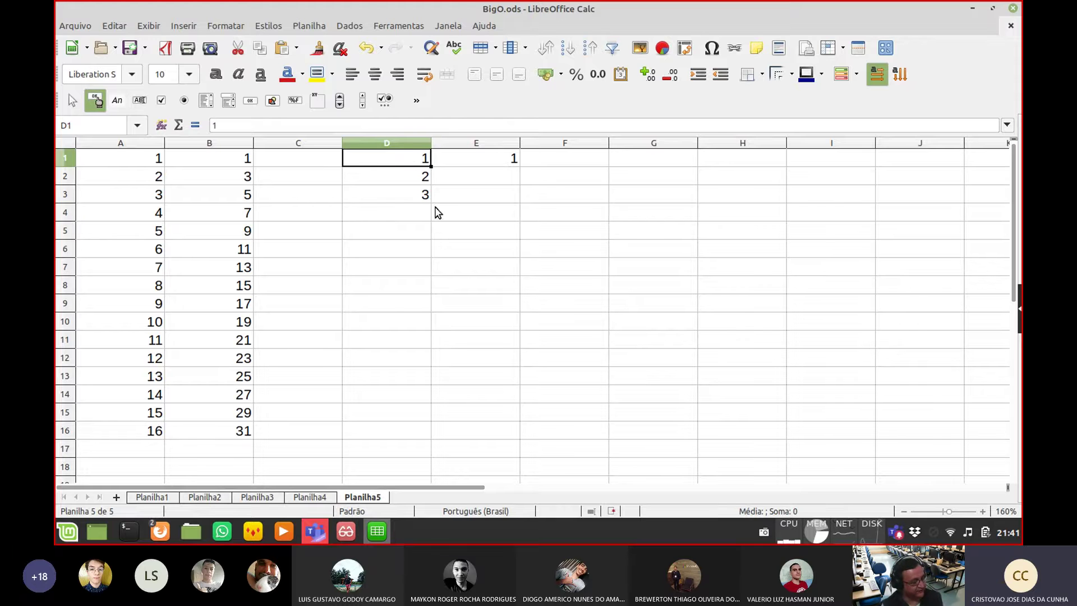
{"action": "left_click", "coordinate": [424, 196], "text": "shift"}
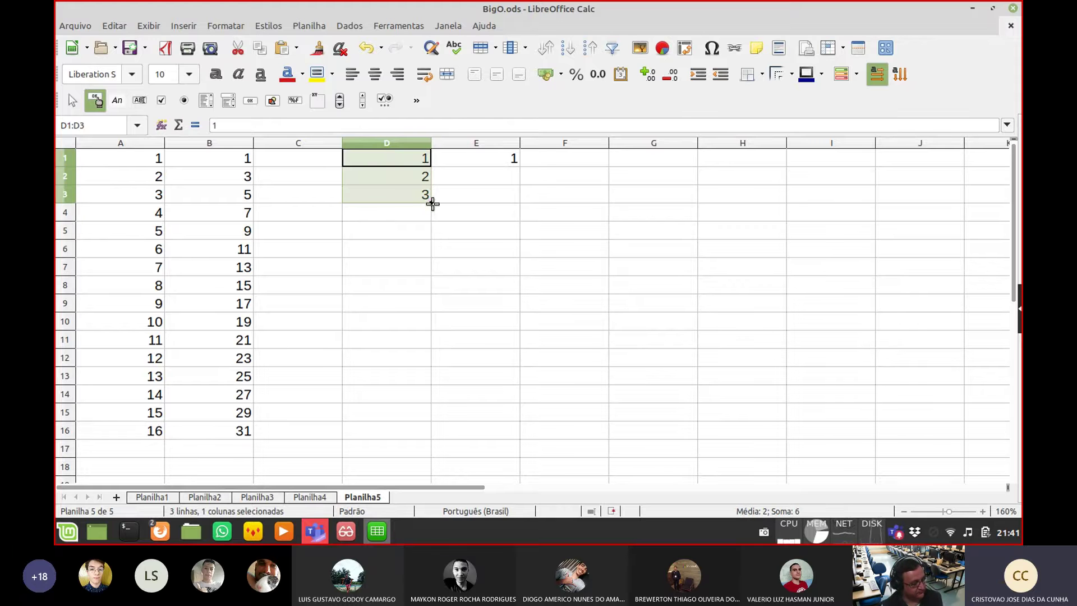
{"action": "left_click_drag", "start_coordinate": [432, 203], "coordinate": [401, 437]}
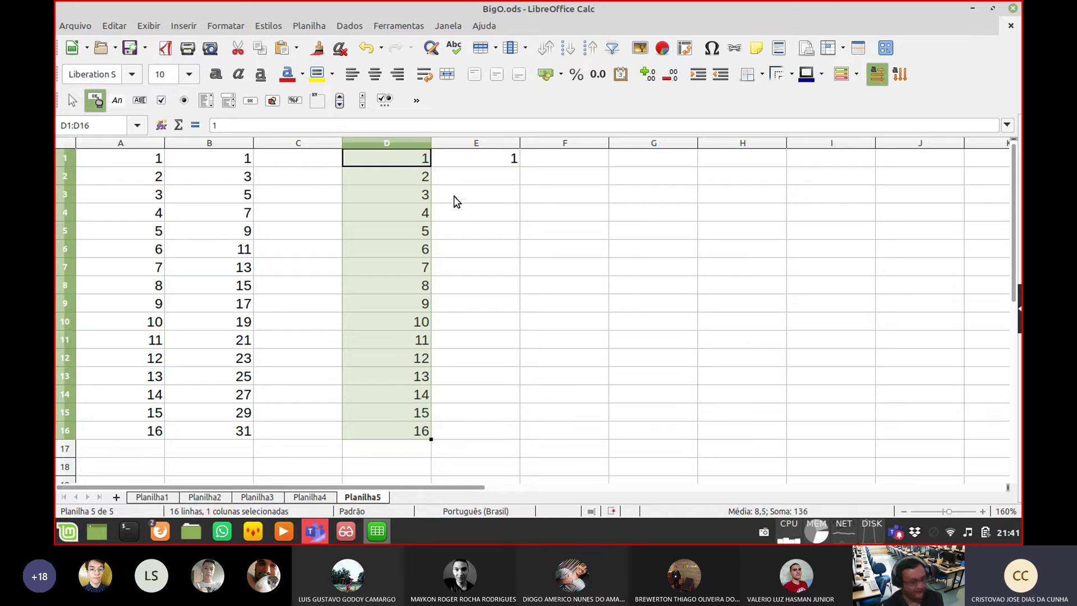
Copy the factorial formula from E1 down to E16 and widen column E enough for the full numbers
{"action": "left_click", "coordinate": [478, 156]}
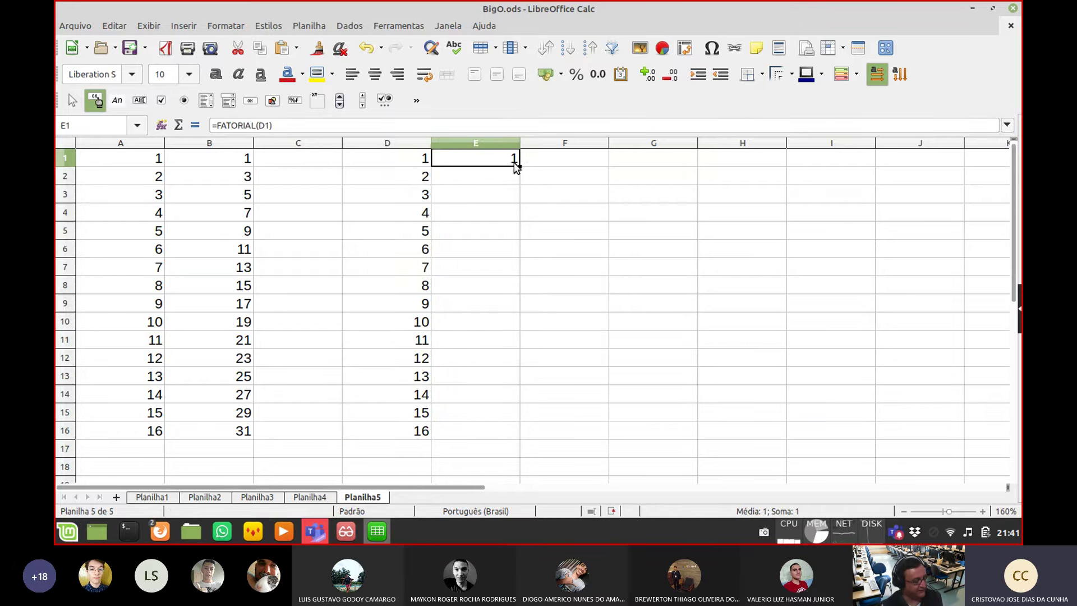
{"action": "left_click_drag", "start_coordinate": [518, 166], "coordinate": [489, 431]}
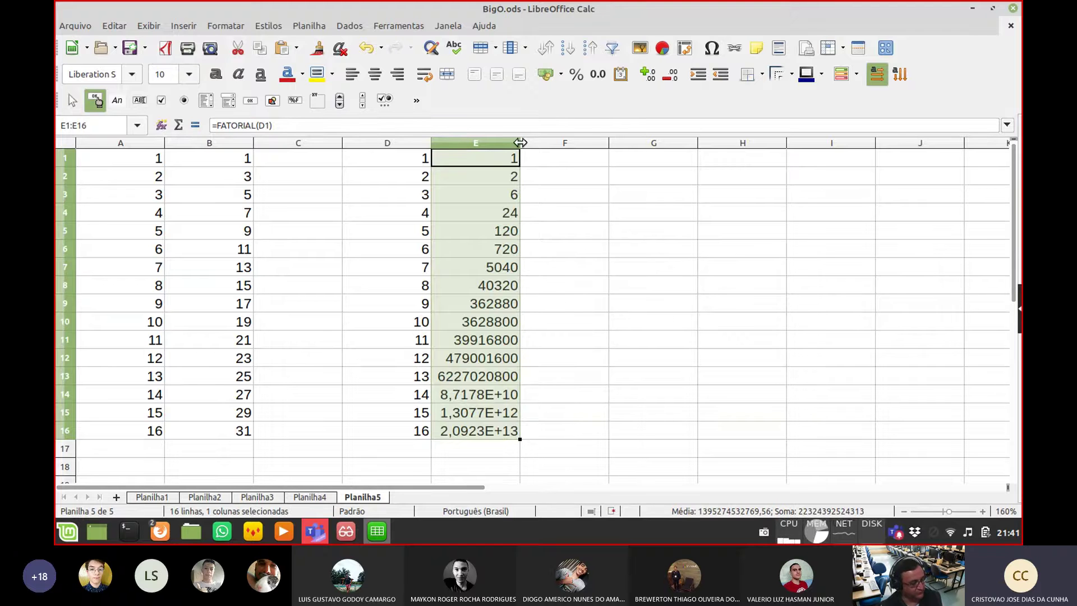
{"action": "left_click_drag", "start_coordinate": [520, 143], "coordinate": [598, 144]}
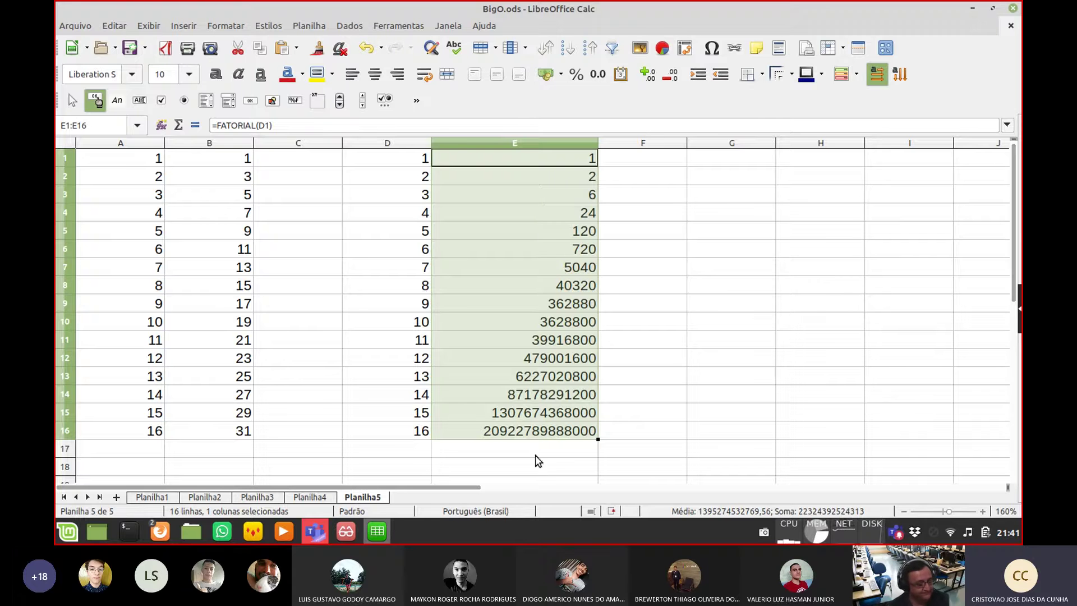
{"action": "left_click_drag", "start_coordinate": [614, 449], "coordinate": [90, 119]}
{"action": "key", "text": "Delete"}
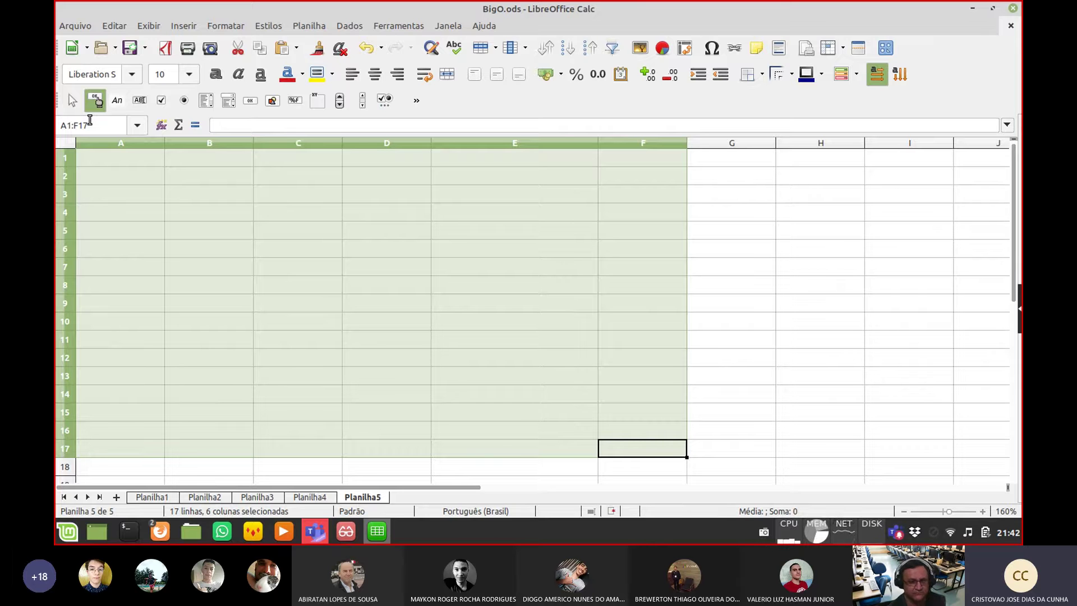
{"action": "key", "text": "ctrl+z"}
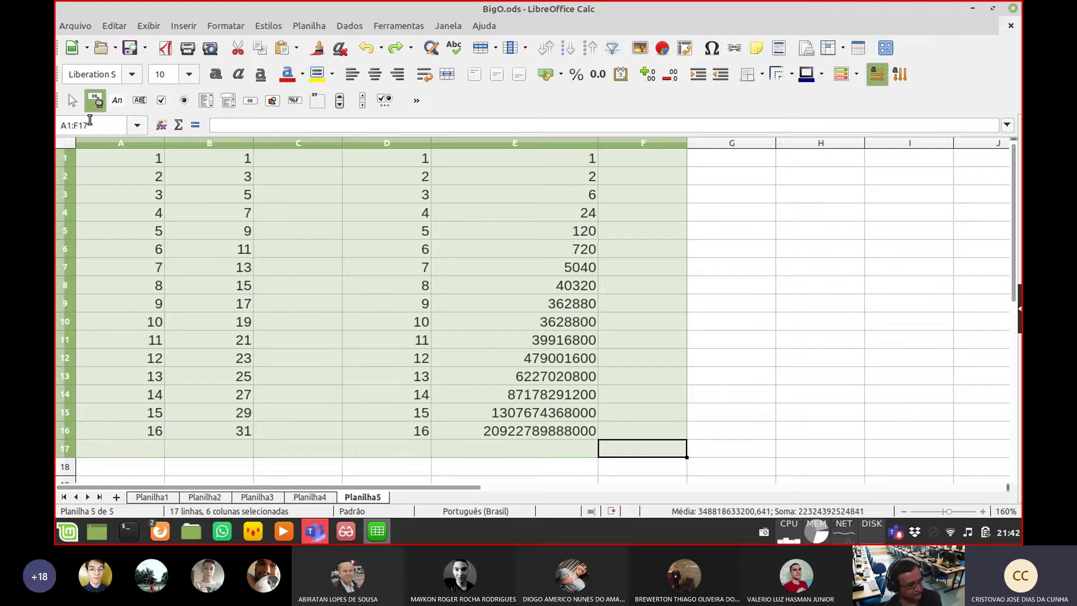
Begin a replacement formula in cell E10 with =D10+1
{"action": "key", "text": "Up"}
{"action": "key", "text": "Up"}
{"action": "key", "text": "Up"}
{"action": "key", "text": "Up"}
{"action": "key", "text": "Up"}
{"action": "key", "text": "Up"}
{"action": "key", "text": "Up"}
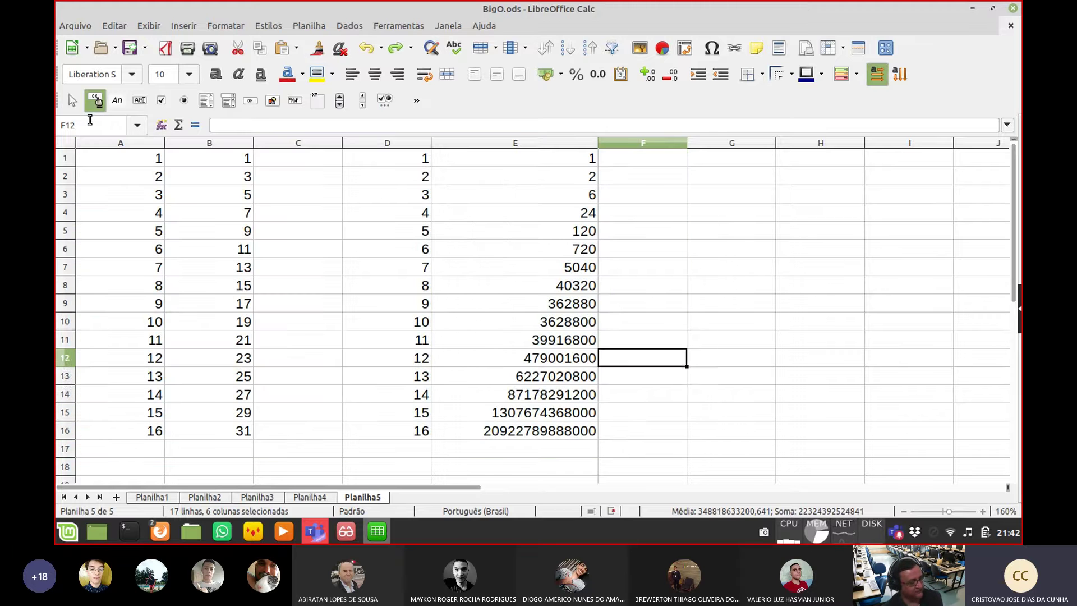
{"action": "key", "text": "Left"}
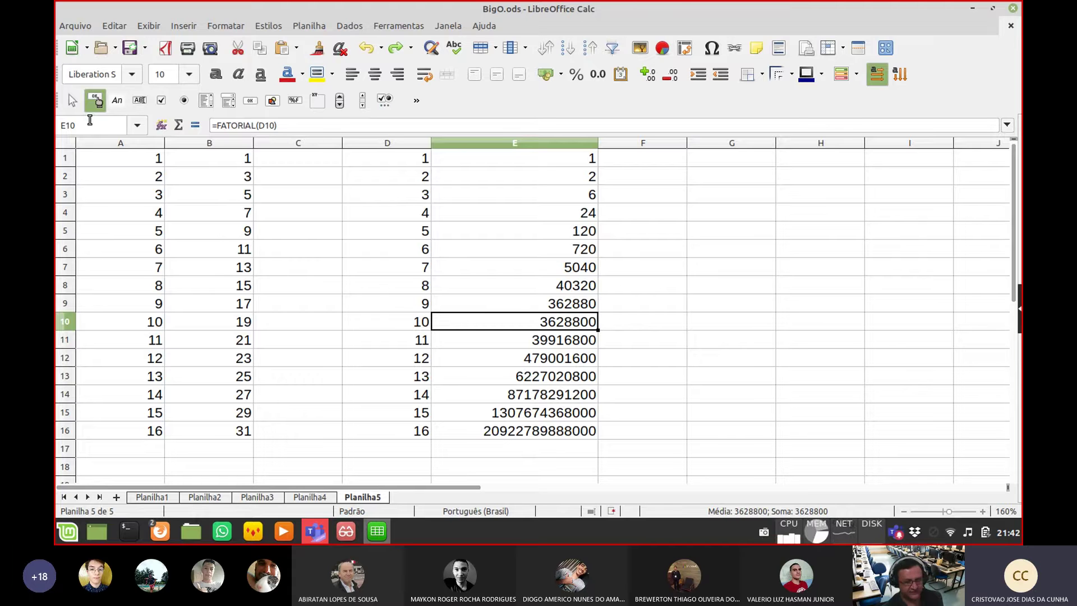
{"action": "type", "text": "="}
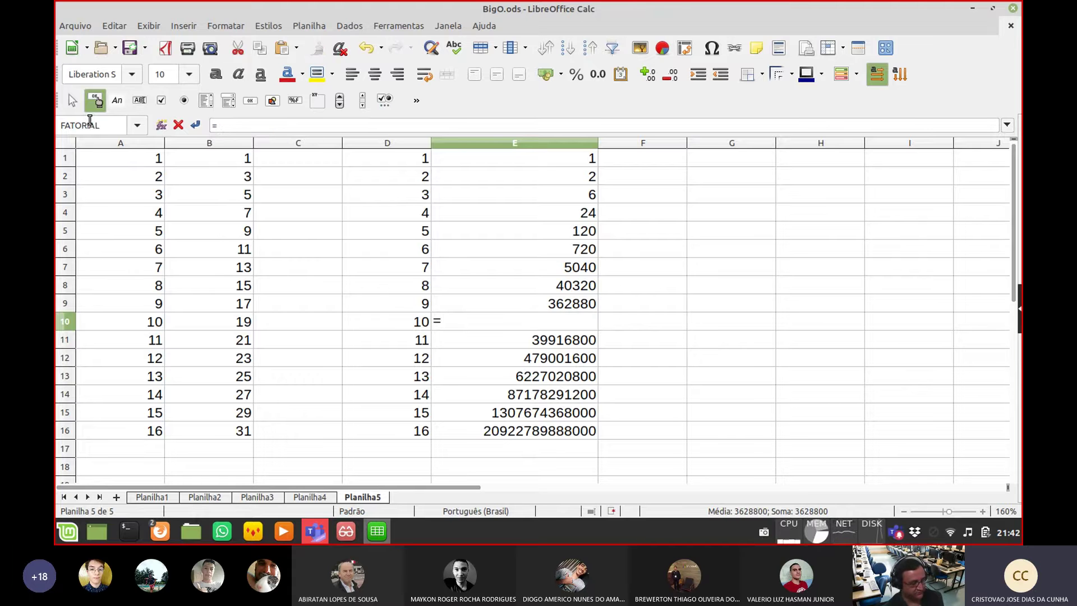
{"action": "key", "text": "Left"}
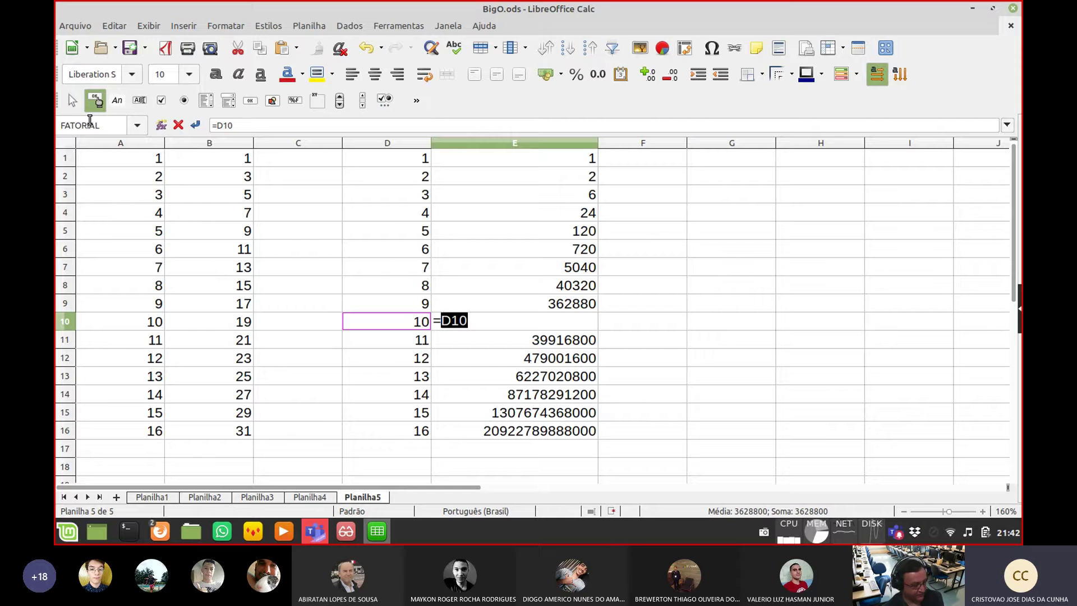
{"action": "type", "text": "+1"}
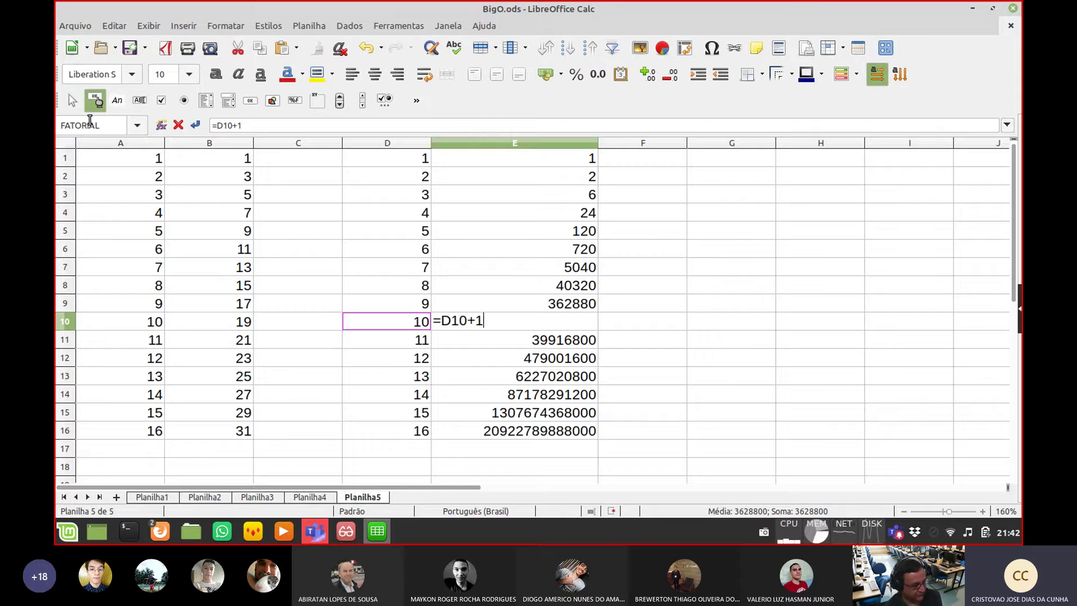
Enclose the D10+1 part of the formula in E10 in parentheses
{"action": "type", "text": ")"}
{"action": "key", "text": "Left"}
{"action": "key", "text": "Left"}
{"action": "key", "text": "Right"}
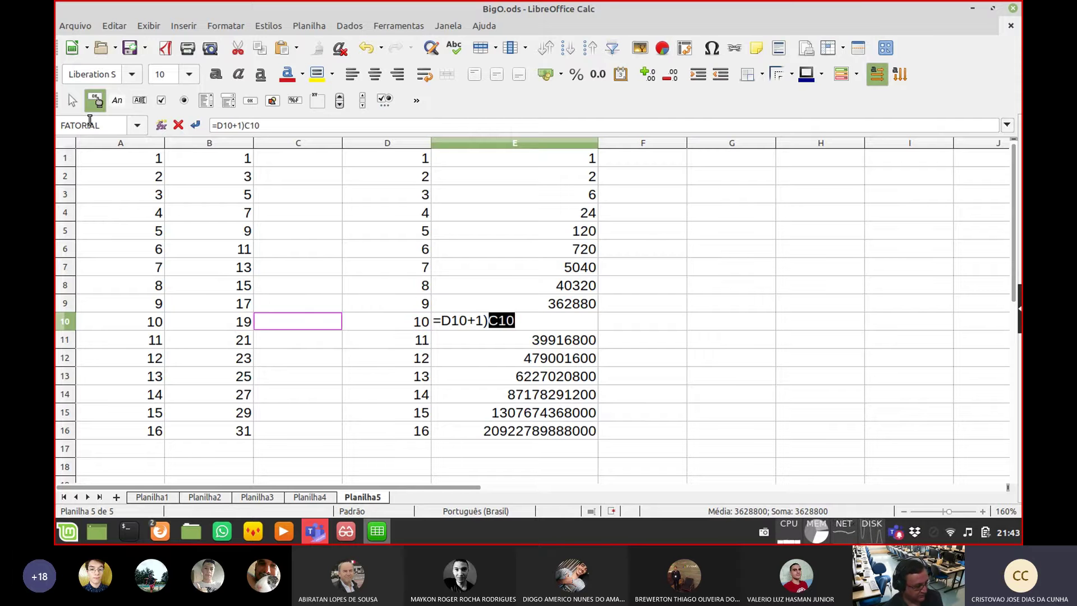
{"action": "key", "text": "BackSpace"}
{"action": "key", "text": "BackSpace"}
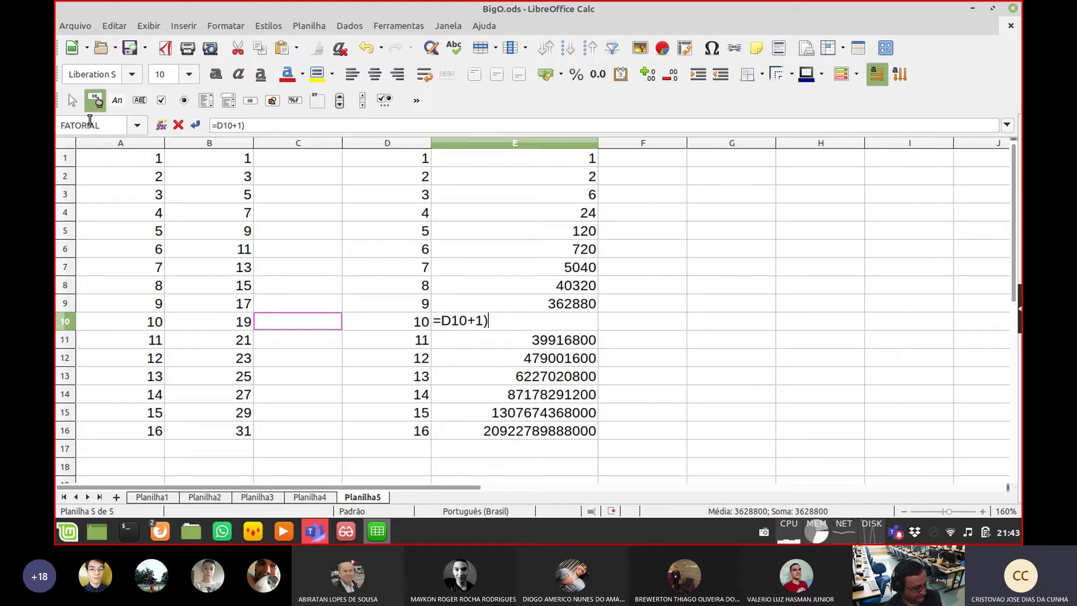
{"action": "key", "text": "Left"}
{"action": "key", "text": "Left"}
{"action": "key", "text": "Left"}
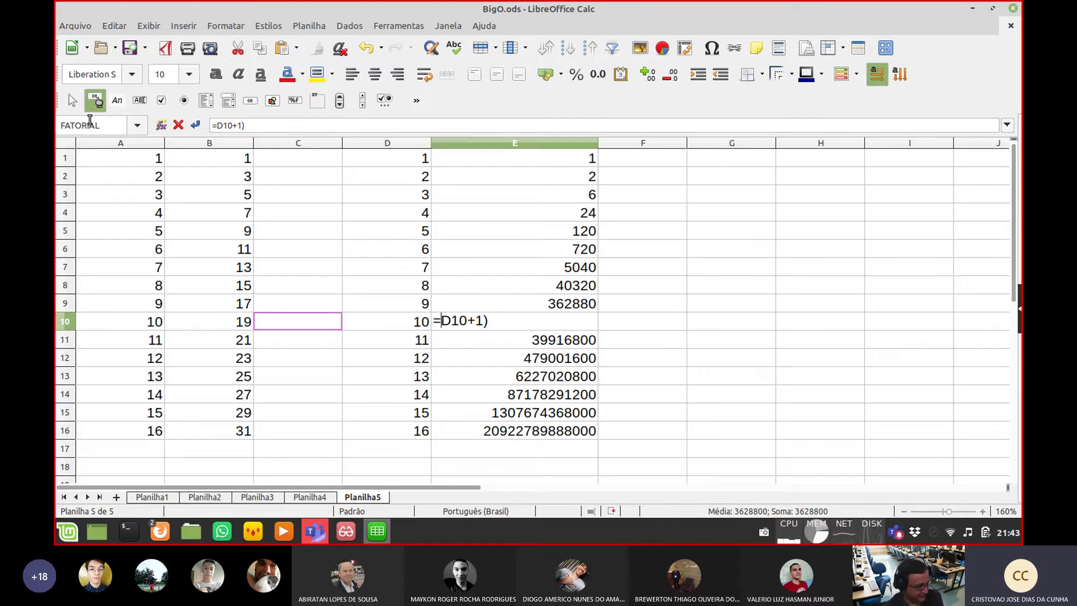
{"action": "type", "text": "("}
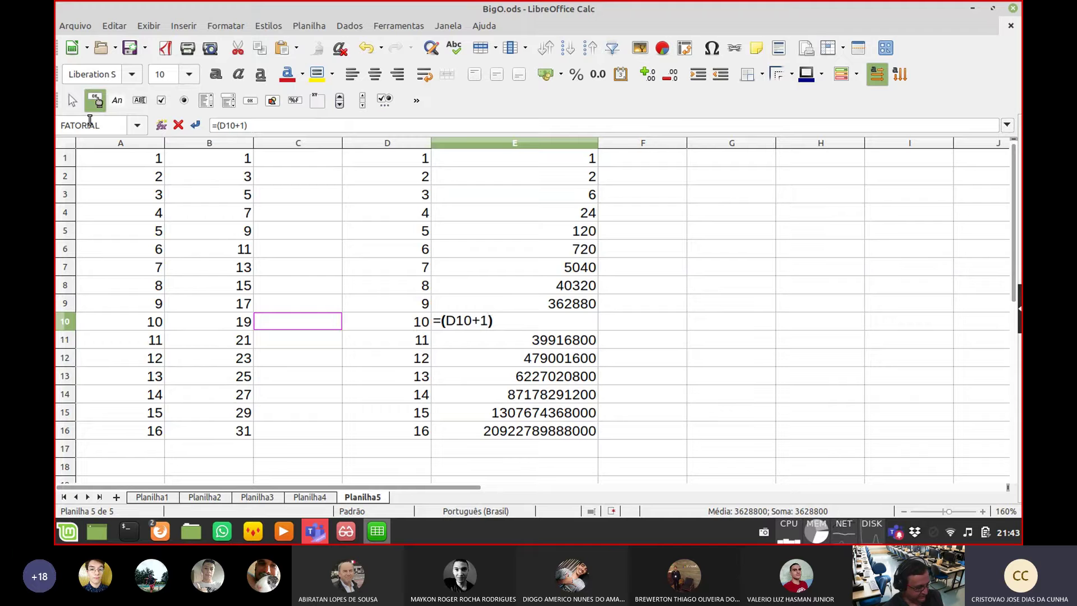
Complete the formula in E10 as =(D10+1)/(D10/2)
{"action": "key", "text": "End"}
{"action": "type", "text": "/("}
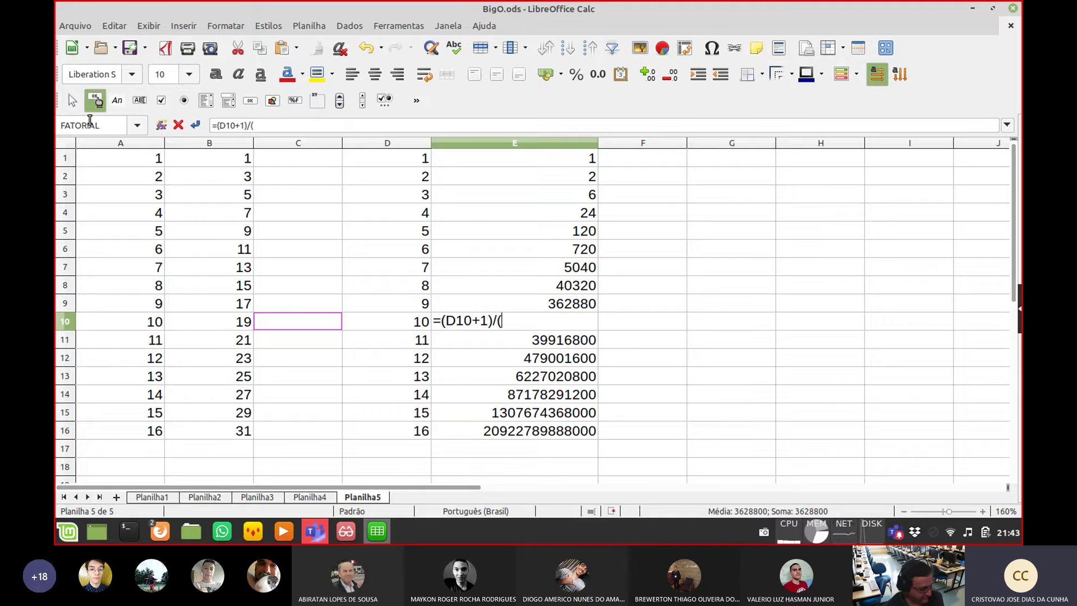
{"action": "left_click", "coordinate": [392, 321]}
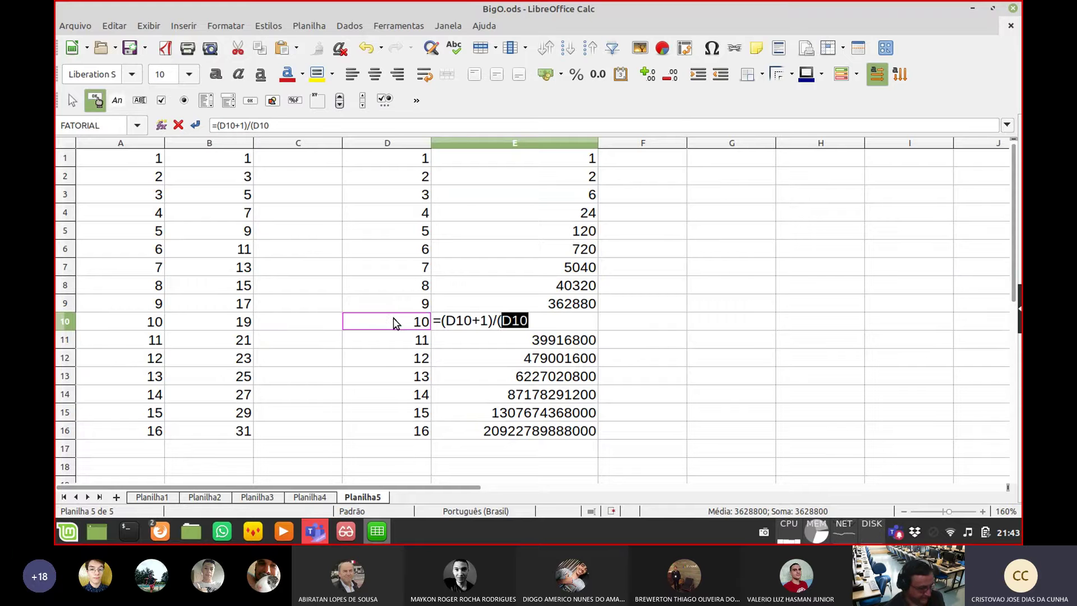
{"action": "type", "text": "/2)"}
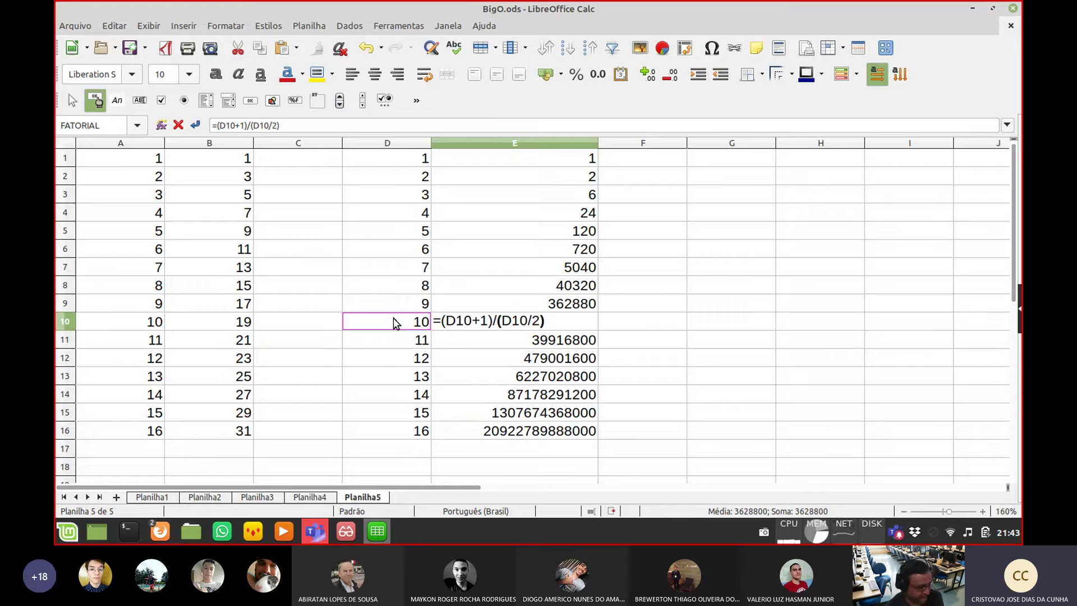
{"action": "key", "text": "Return"}
Correct the formula in E10 to the multiplication =(D10+1)*(D10/2)
{"action": "key", "text": "Up"}
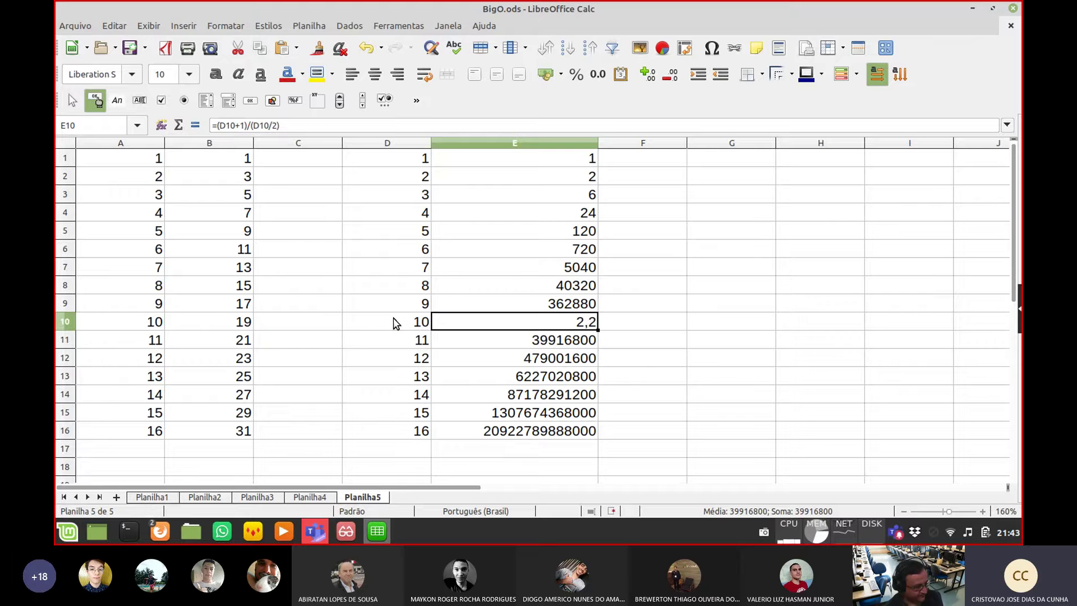
{"action": "key", "text": "F2"}
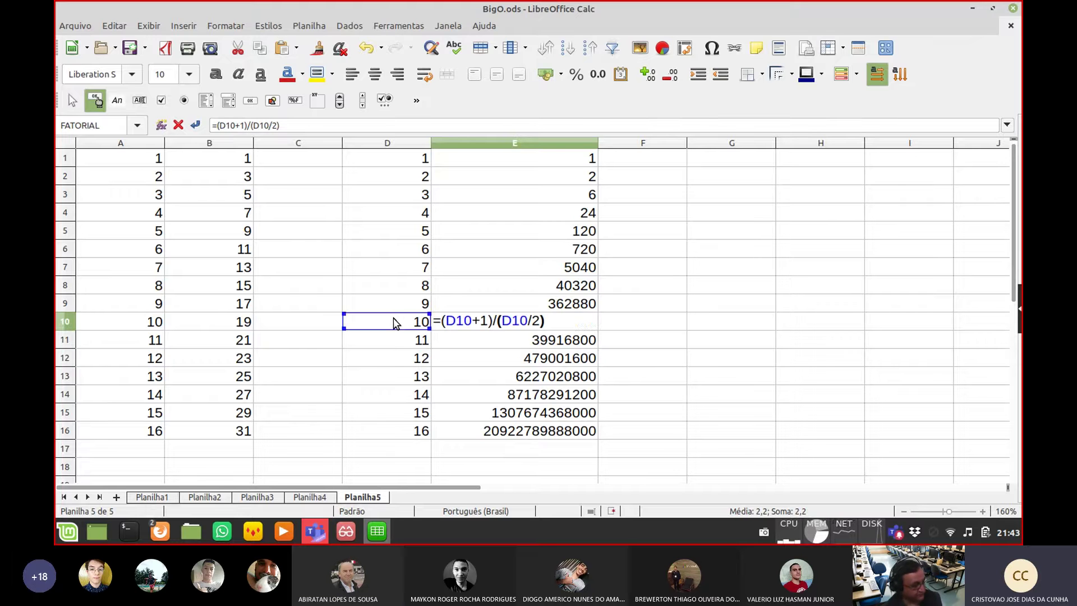
{"action": "double_click", "coordinate": [494, 320]}
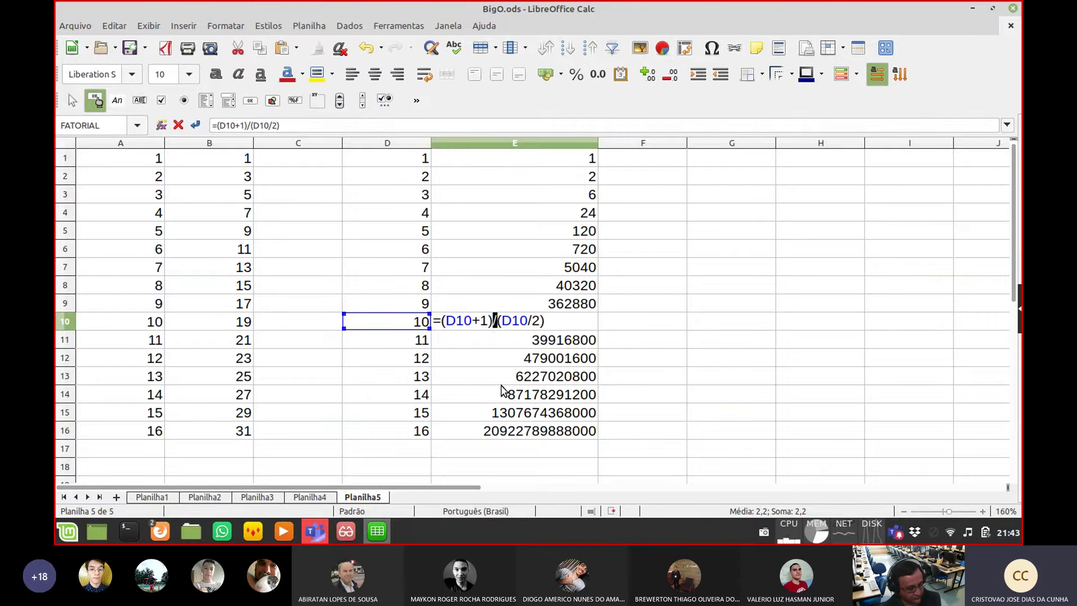
{"action": "type", "text": "*"}
{"action": "key", "text": "Return"}
Fill the sum formula from E10 down to E16
{"action": "left_click", "coordinate": [584, 327]}
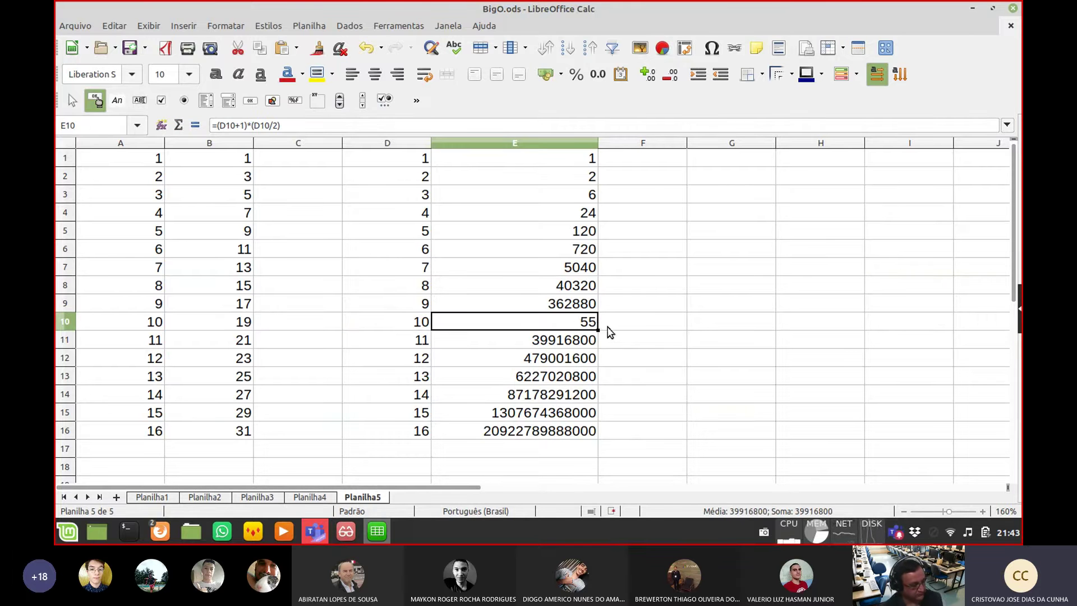
{"action": "double_click", "coordinate": [598, 331]}
{"action": "left_click", "coordinate": [594, 308]}
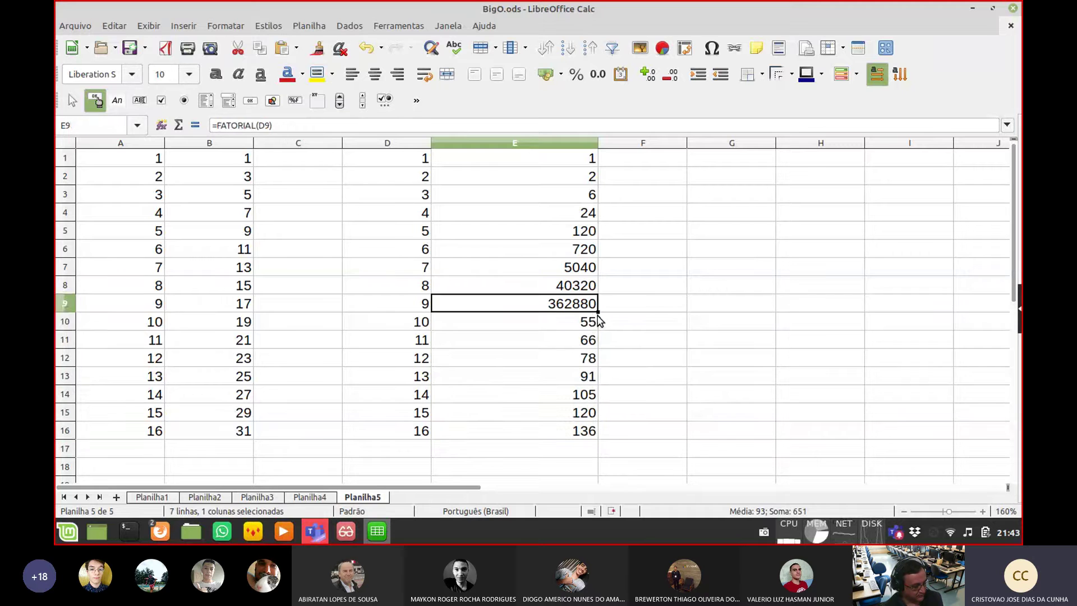
Fill the sum formula from E10 up to E3 and clear cells E1 and E2
{"action": "left_click", "coordinate": [594, 323]}
{"action": "left_click_drag", "start_coordinate": [598, 330], "coordinate": [600, 158]}
{"action": "left_click", "coordinate": [592, 164]}
{"action": "left_click", "coordinate": [595, 178], "text": "shift"}
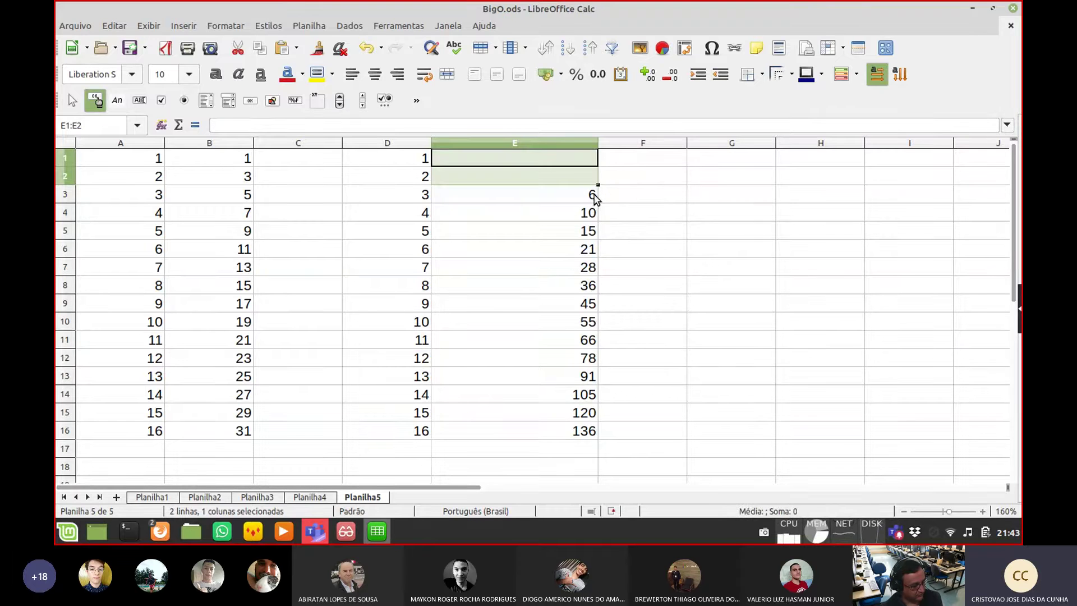
Fill the formula from E3 up into E2 and E1
{"action": "left_click", "coordinate": [594, 193]}
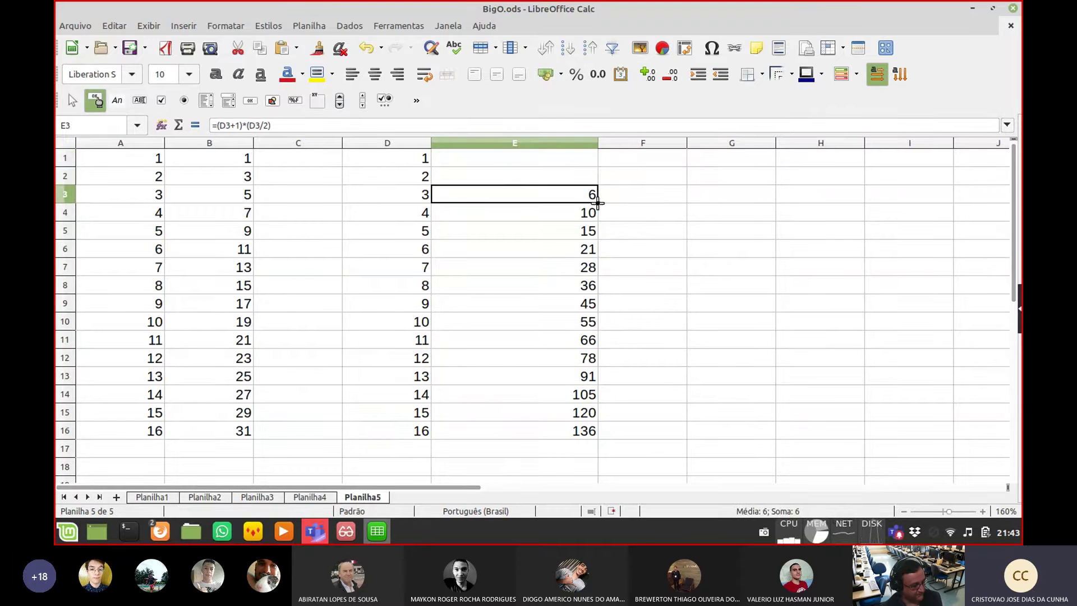
{"action": "left_click_drag", "start_coordinate": [595, 202], "coordinate": [597, 157]}
{"action": "left_click", "coordinate": [572, 213]}
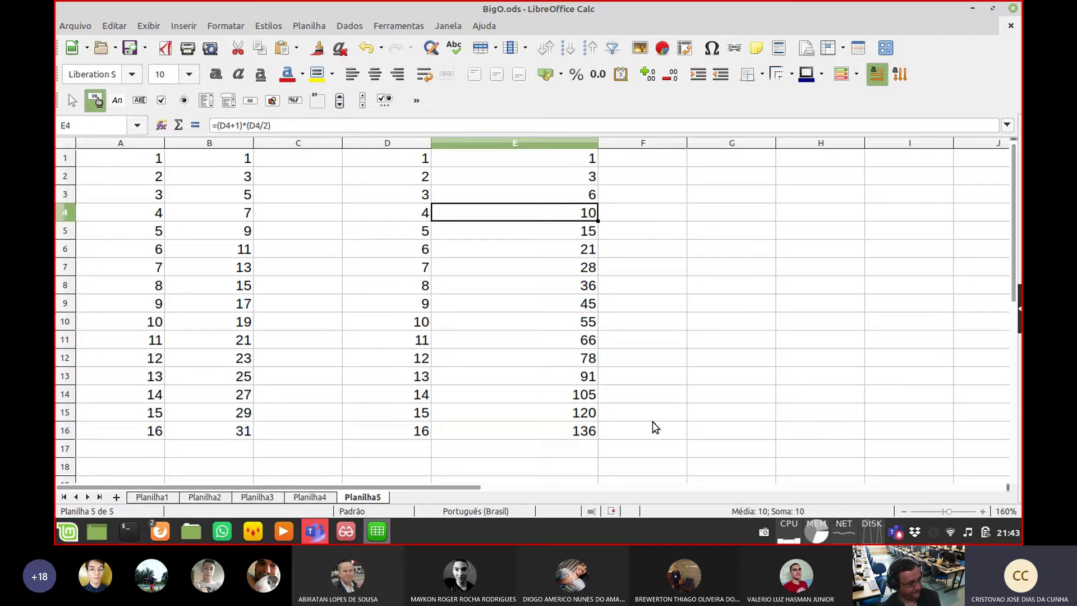
Compare the row 16 results in columns B and E, and go through column B's values from the last row upward
{"action": "left_click_drag", "start_coordinate": [230, 431], "coordinate": [558, 436]}
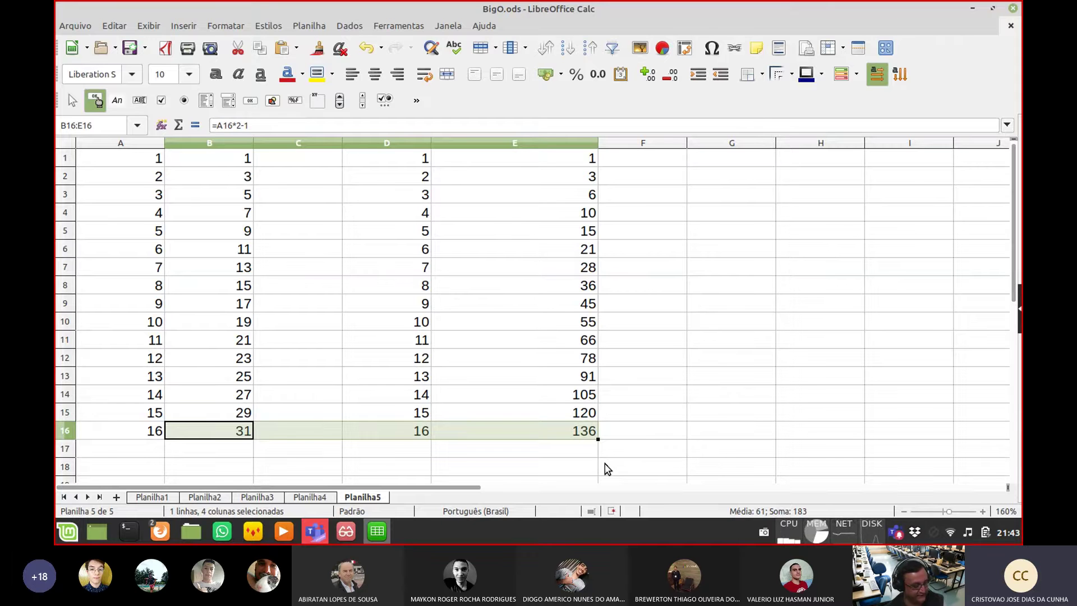
{"action": "key", "text": "Up"}
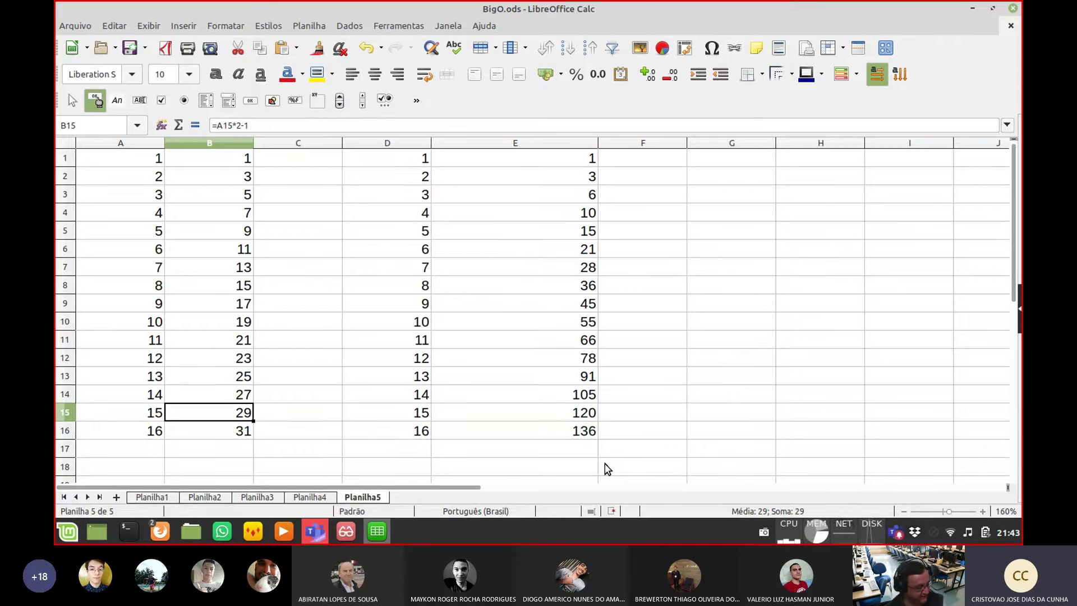
{"action": "key", "text": "Up"}
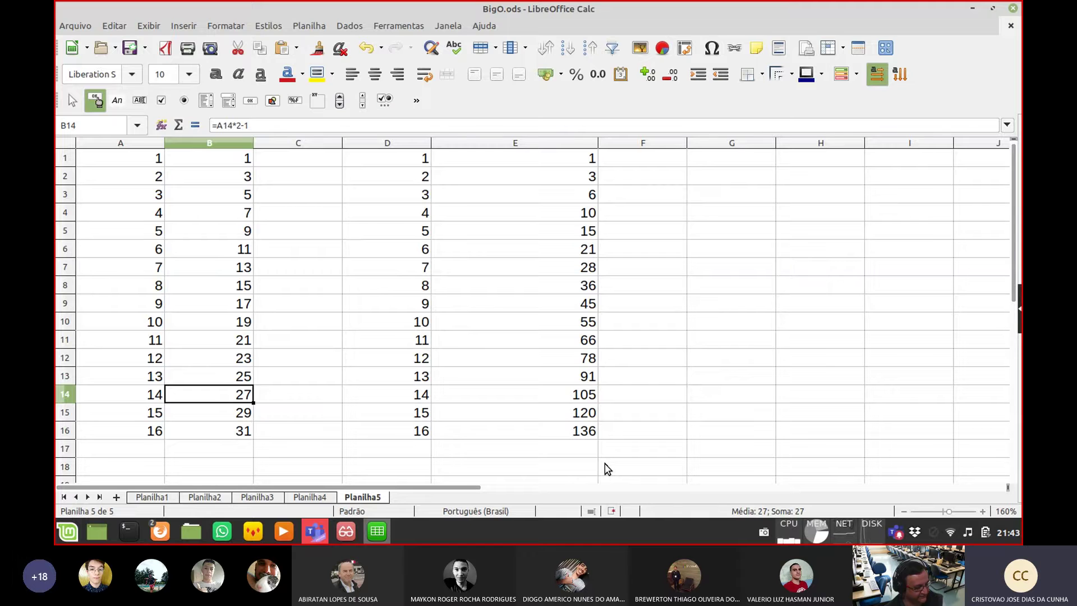
{"action": "key", "text": "Up"}
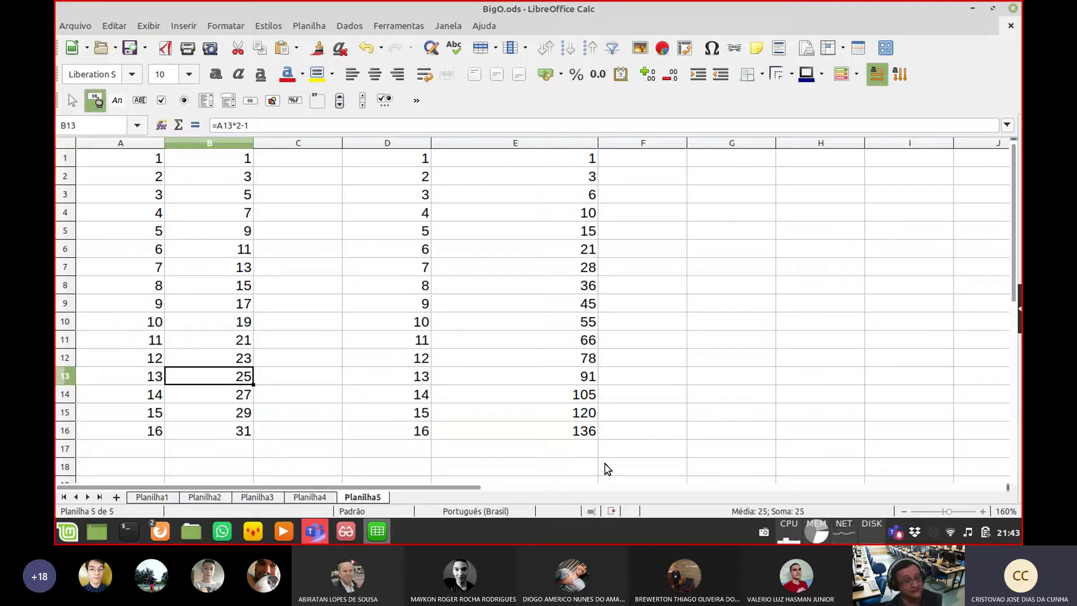
{"action": "key", "text": "Up"}
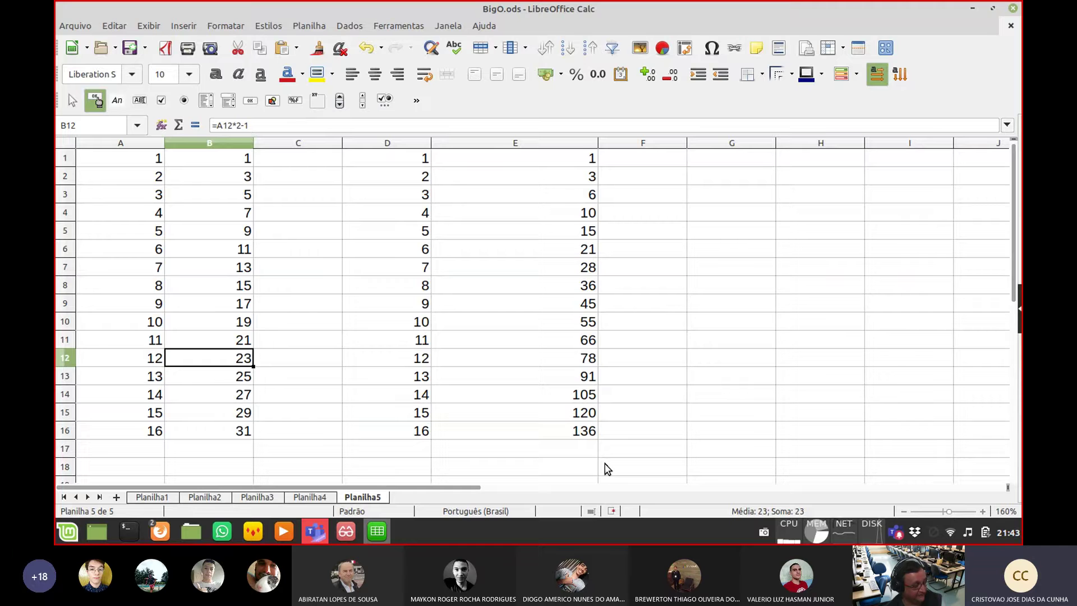
{"action": "key", "text": "Up"}
{"action": "key", "text": "Up"}
{"action": "key", "text": "Up"}
{"action": "key", "text": "Up"}
{"action": "key", "text": "Up"}
{"action": "key", "text": "Up"}
{"action": "key", "text": "Up"}
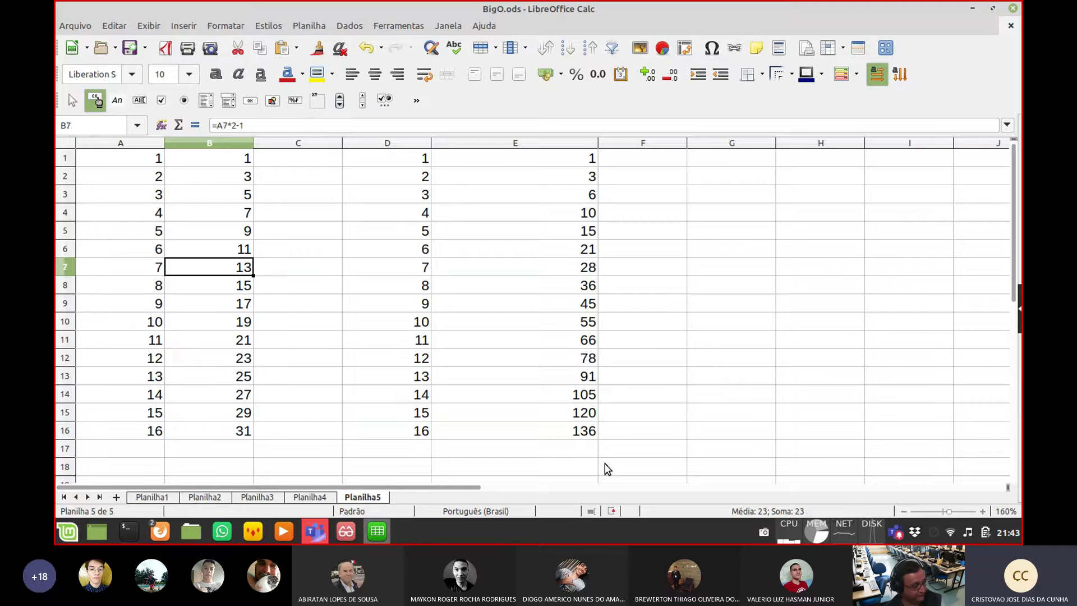
{"action": "key", "text": "Up"}
{"action": "key", "text": "Up"}
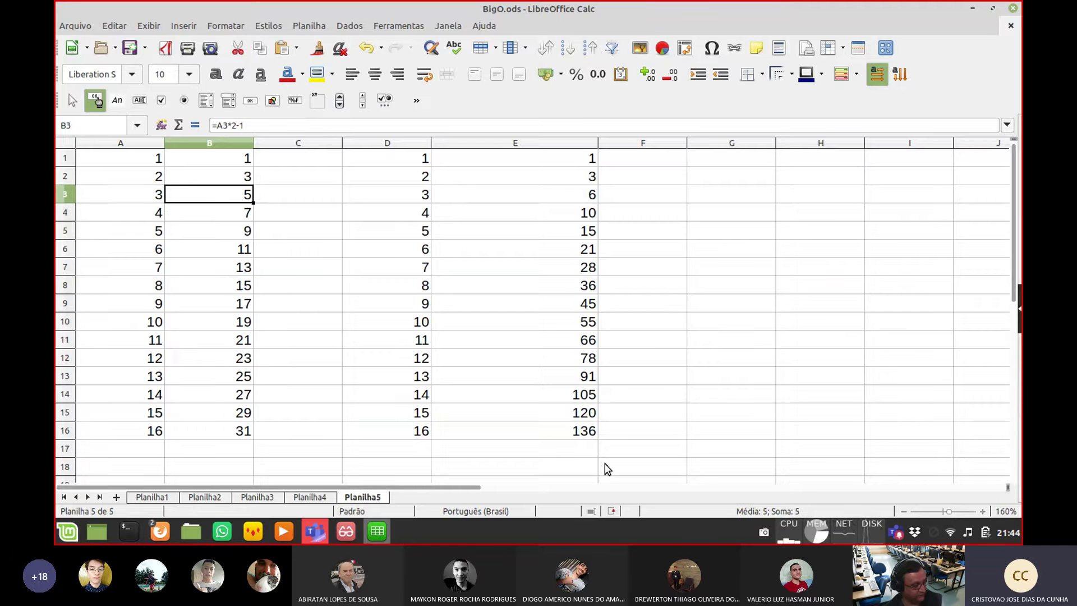
Compare the row 2 results in columns B and E, and go through the first n values in column D
{"action": "key", "text": "Up"}
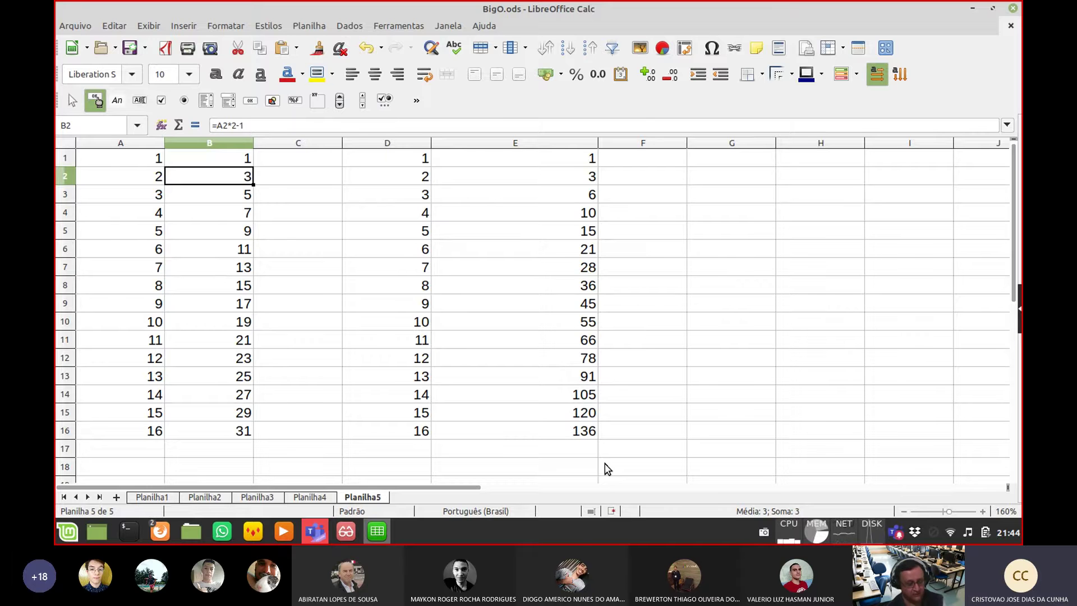
{"action": "key", "text": "Right"}
{"action": "key", "text": "Right"}
{"action": "key", "text": "Right"}
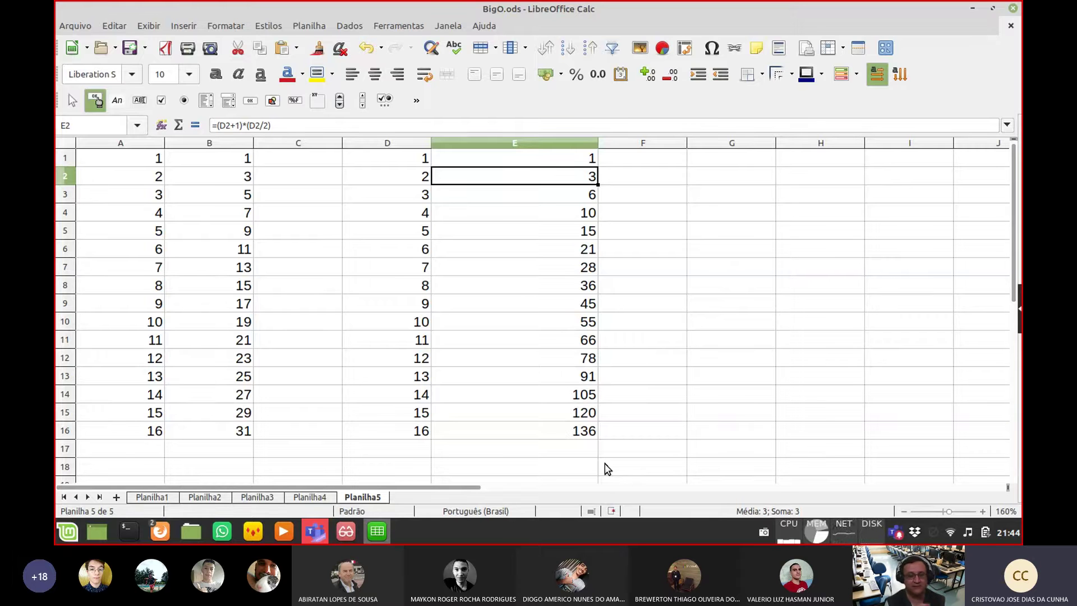
{"action": "key", "text": "Down"}
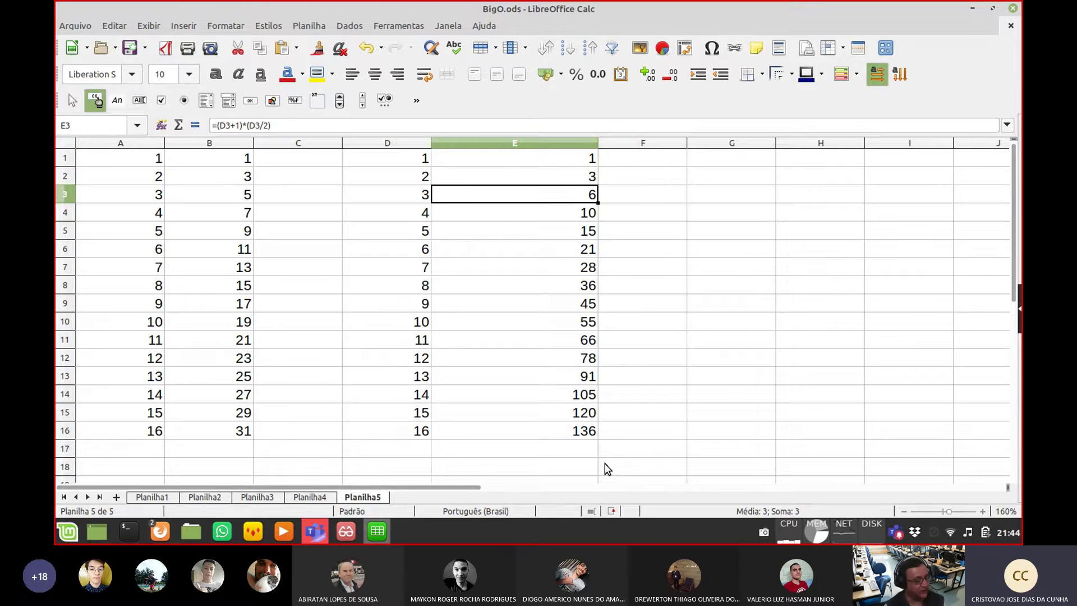
{"action": "key", "text": "Left"}
{"action": "key", "text": "Up"}
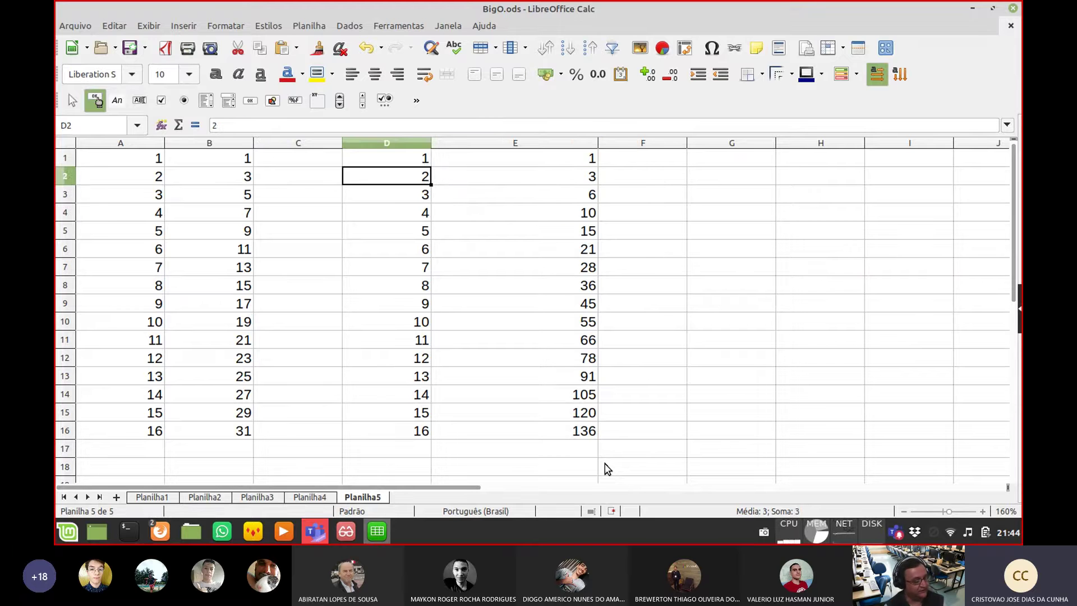
{"action": "key", "text": "Up"}
{"action": "key", "text": "Down"}
{"action": "key", "text": "Down"}
{"action": "key", "text": "Down"}
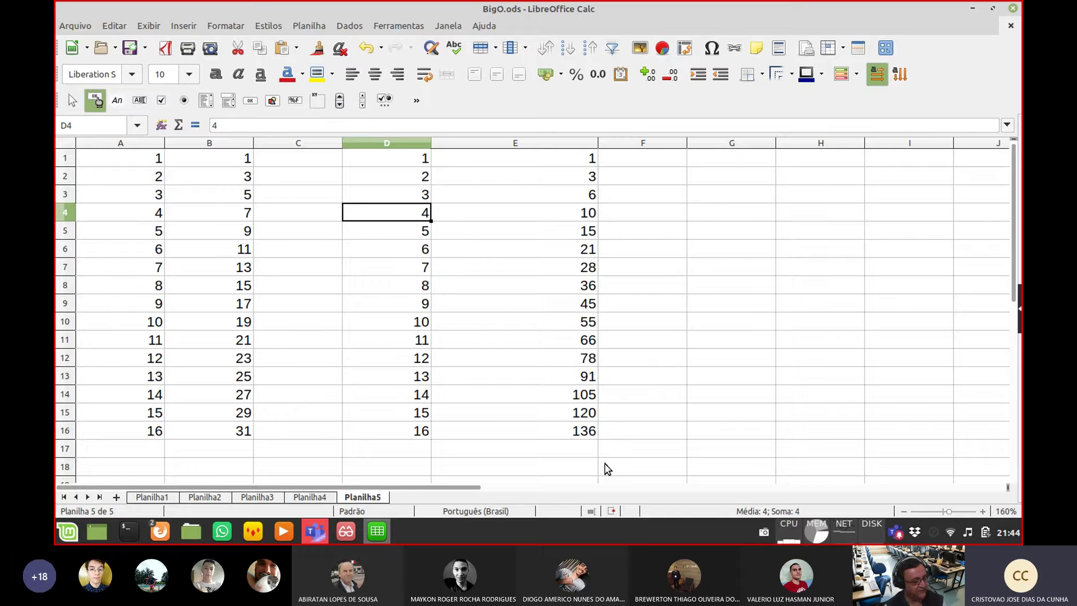
{"action": "key", "text": "Up"}
{"action": "key", "text": "Up"}
{"action": "key", "text": "Up"}
{"action": "key", "text": "Down"}
{"action": "key", "text": "Down"}
{"action": "key", "text": "Down"}
{"action": "key", "text": "Down"}
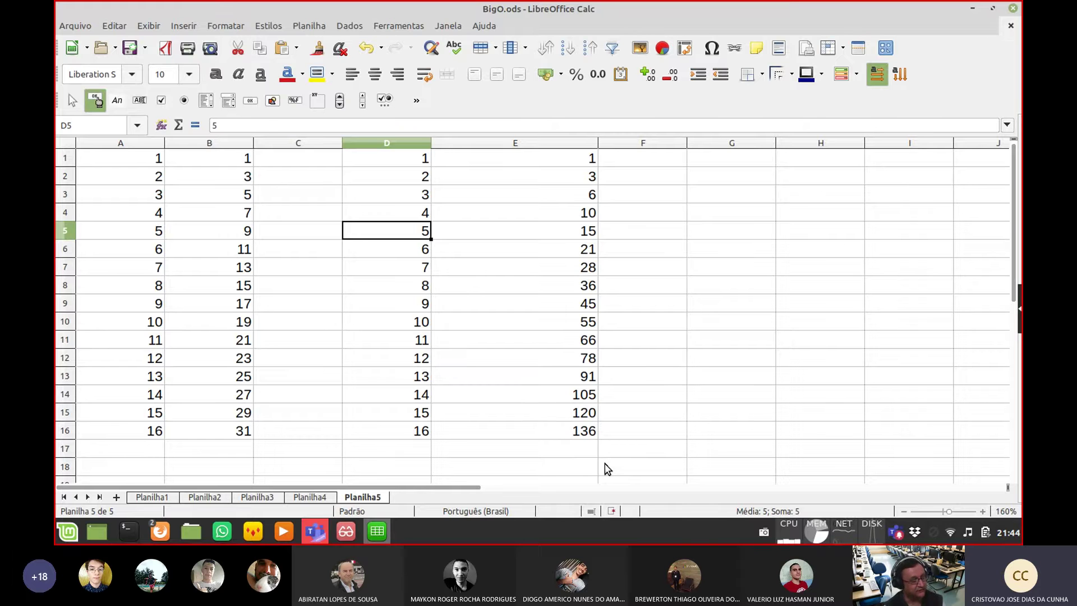
Go through the sum results in column E from row 5 down to row 16
{"action": "key", "text": "Right"}
{"action": "key", "text": "Right"}
{"action": "key", "text": "Left"}
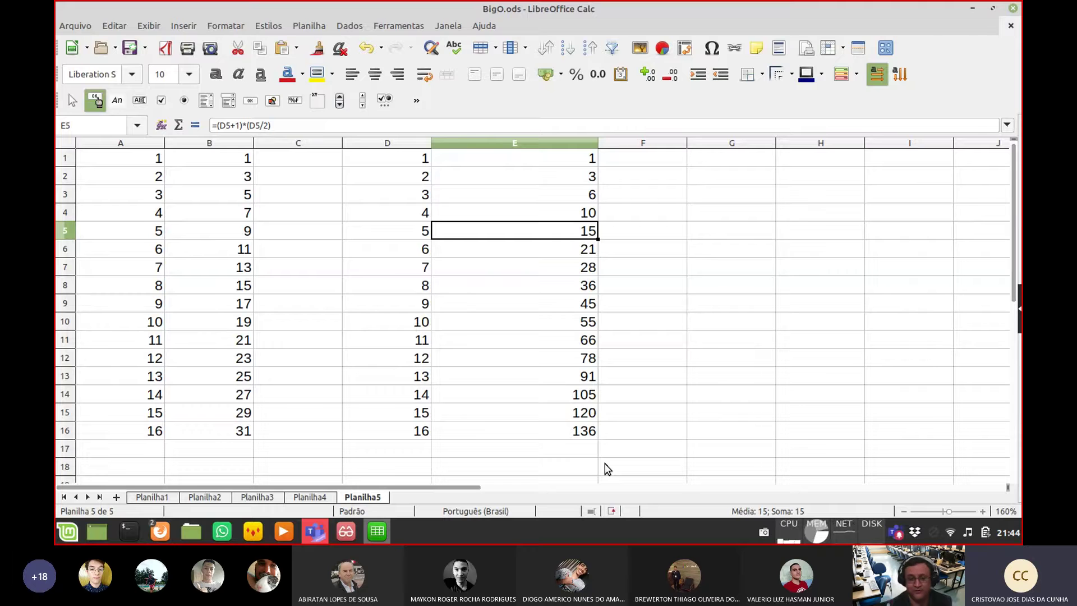
{"action": "key", "text": "Down"}
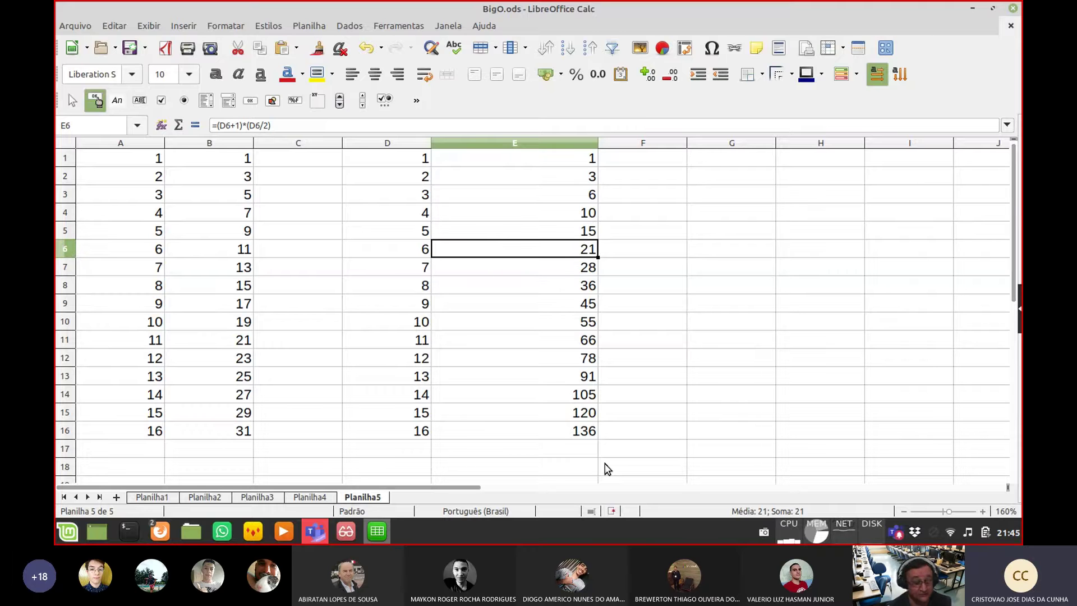
{"action": "key", "text": "Down"}
{"action": "key", "text": "Down"}
{"action": "key", "text": "Down"}
{"action": "key", "text": "Down"}
{"action": "key", "text": "Down"}
{"action": "key", "text": "Down"}
{"action": "key", "text": "Down"}
{"action": "key", "text": "Down"}
{"action": "key", "text": "Down"}
{"action": "key", "text": "Down"}
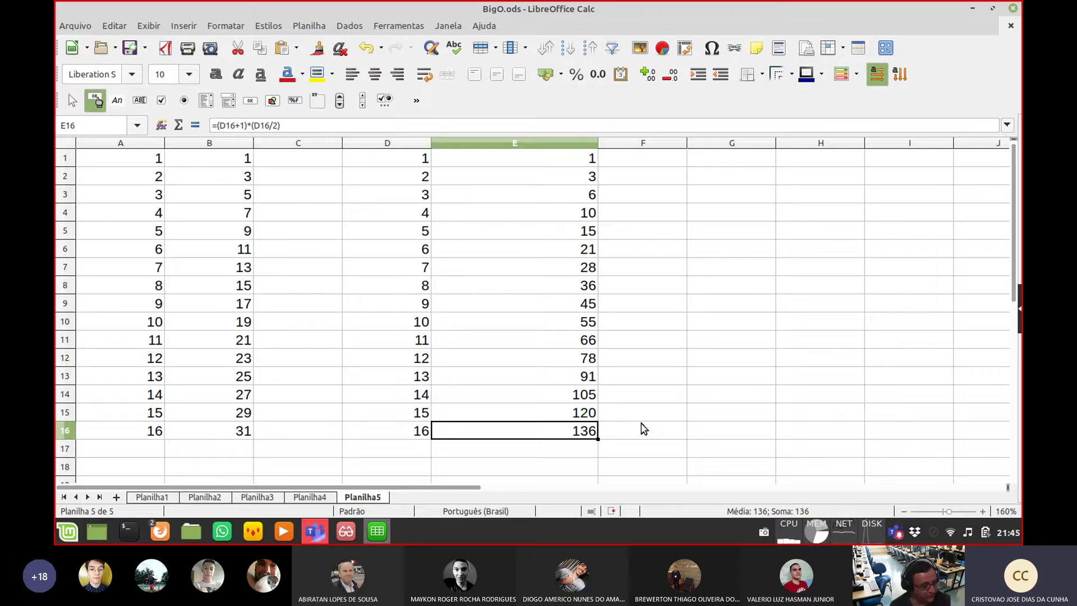
Clear both tables in A1:E16 and enter 8 in cell E1
{"action": "left_click_drag", "start_coordinate": [589, 436], "coordinate": [70, 133]}
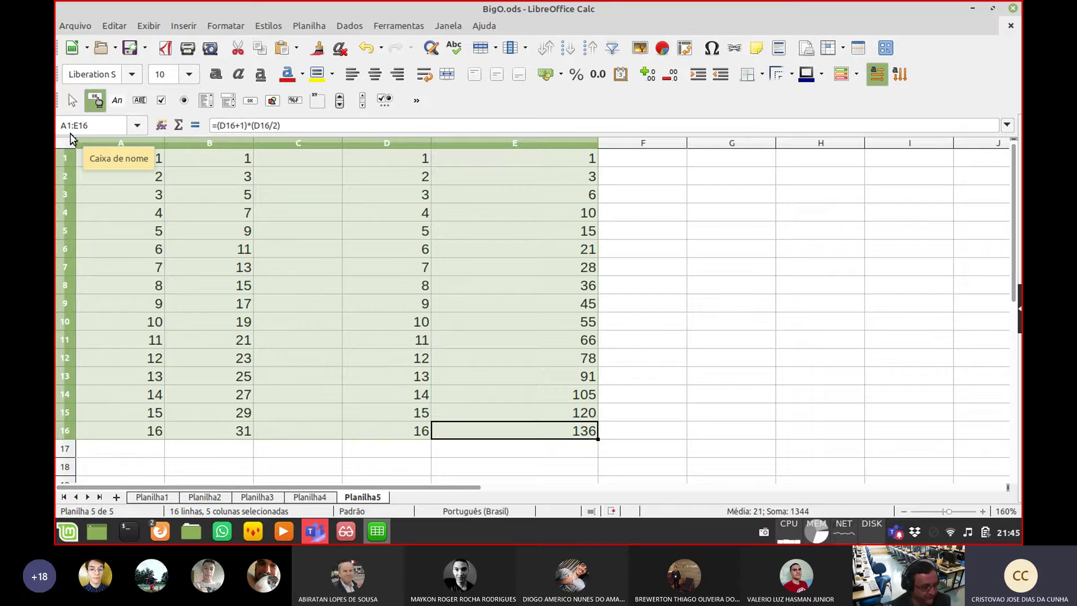
{"action": "key", "text": "Delete"}
{"action": "key", "text": "Up"}
{"action": "key", "text": "Up"}
{"action": "key", "text": "Up"}
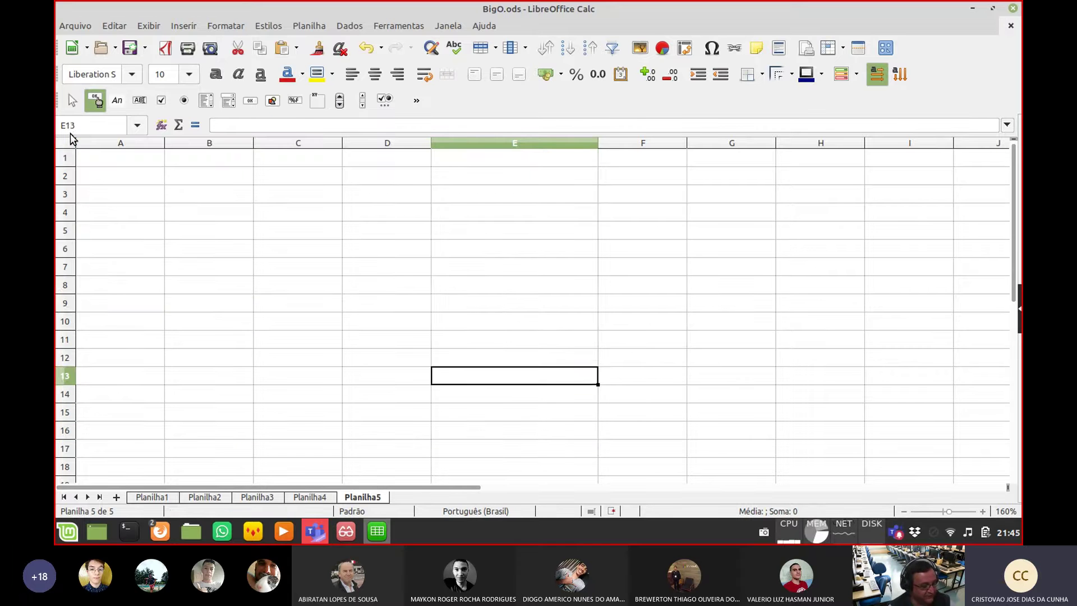
{"action": "key", "text": "Up"}
{"action": "key", "text": "Up"}
{"action": "key", "text": "Up"}
{"action": "key", "text": "Up"}
{"action": "key", "text": "Up"}
{"action": "key", "text": "Up"}
{"action": "key", "text": "Up"}
{"action": "key", "text": "Up"}
{"action": "key", "text": "Up"}
{"action": "key", "text": "Up"}
{"action": "key", "text": "Up"}
{"action": "key", "text": "Up"}
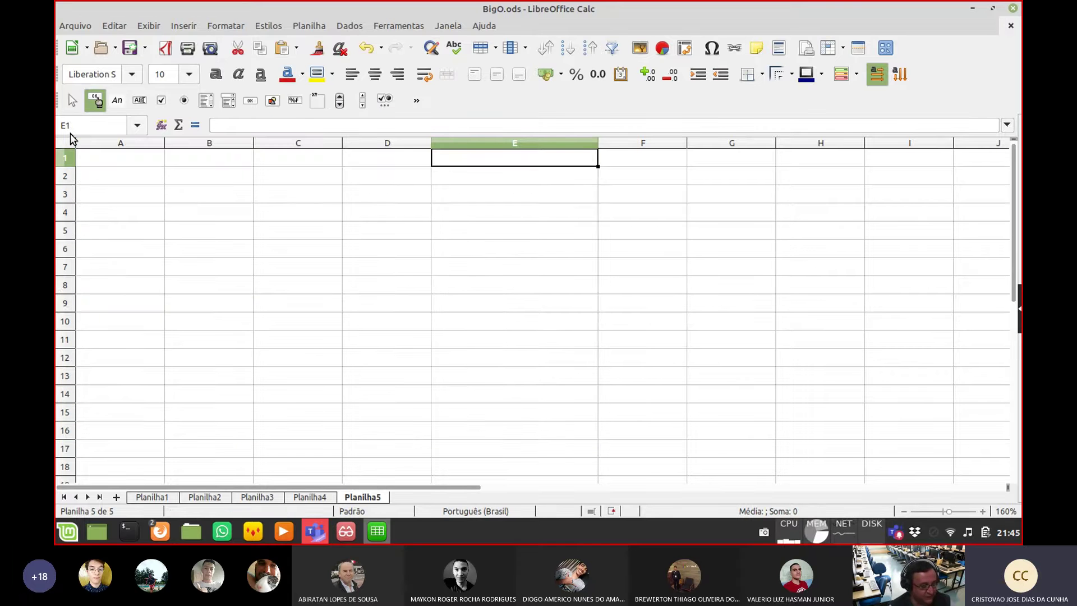
{"action": "type", "text": "8"}
{"action": "key", "text": "Return"}
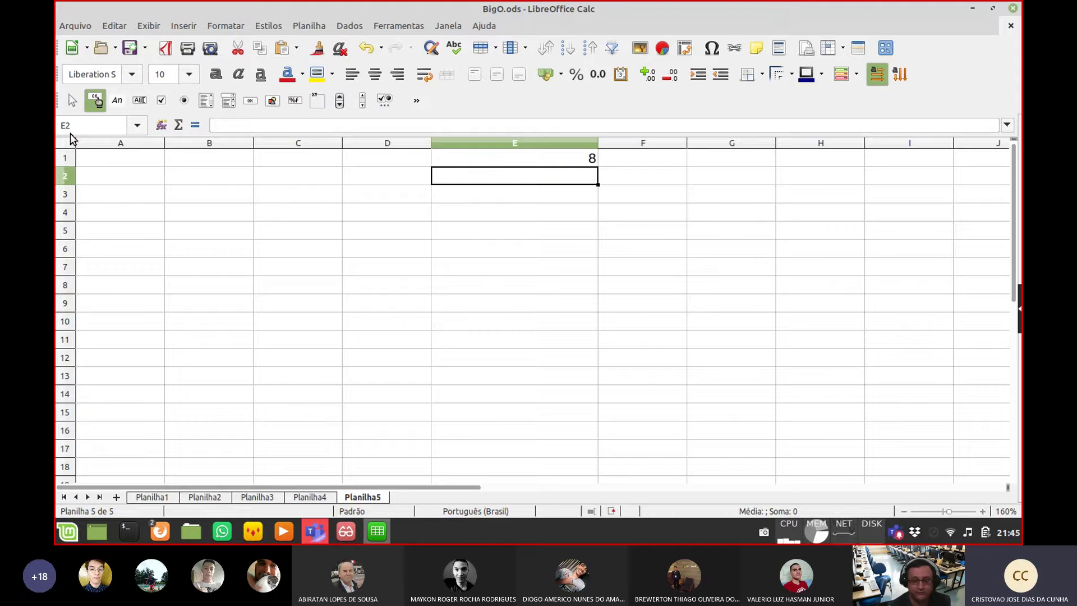
Enter 4 in cells E2 and F2 as the second level below the 8
{"action": "type", "text": "8"}
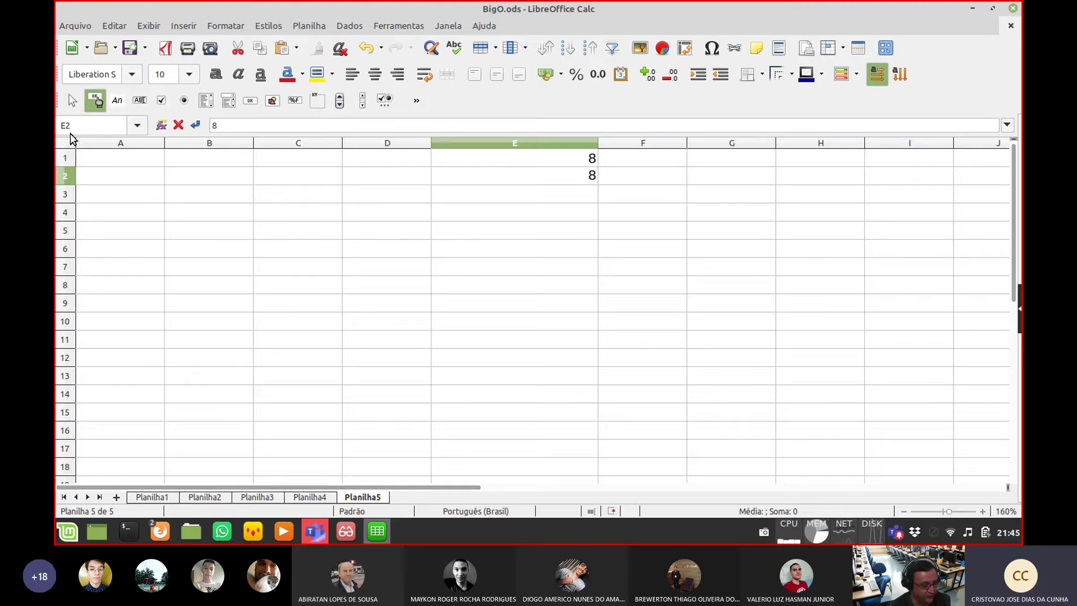
{"action": "key", "text": "BackSpace"}
{"action": "type", "text": "4"}
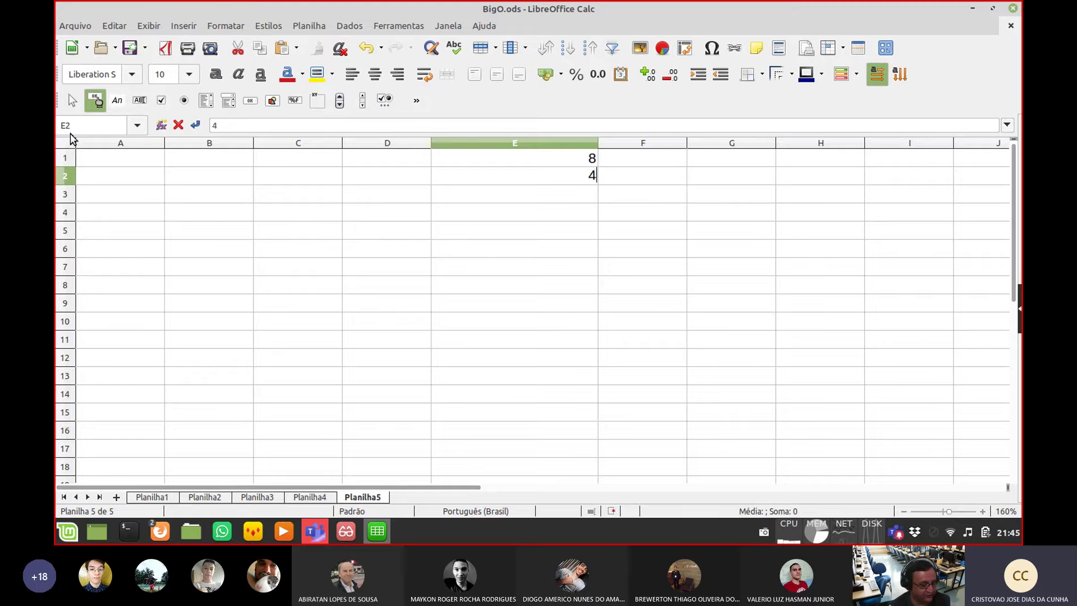
{"action": "key", "text": "Tab"}
{"action": "type", "text": "4"}
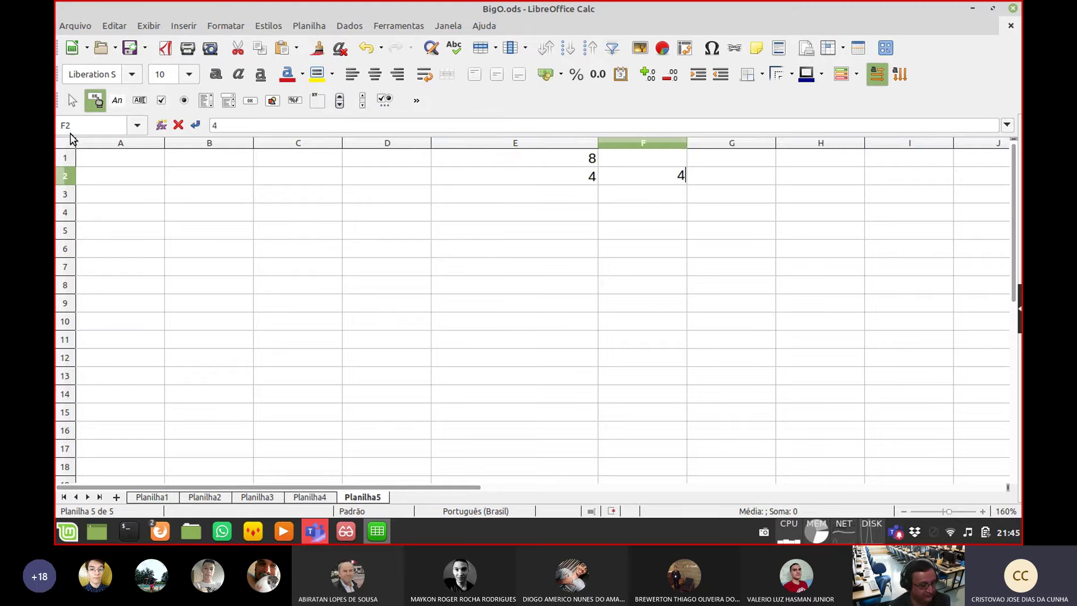
{"action": "key", "text": "Return"}
{"action": "key", "text": "Left"}
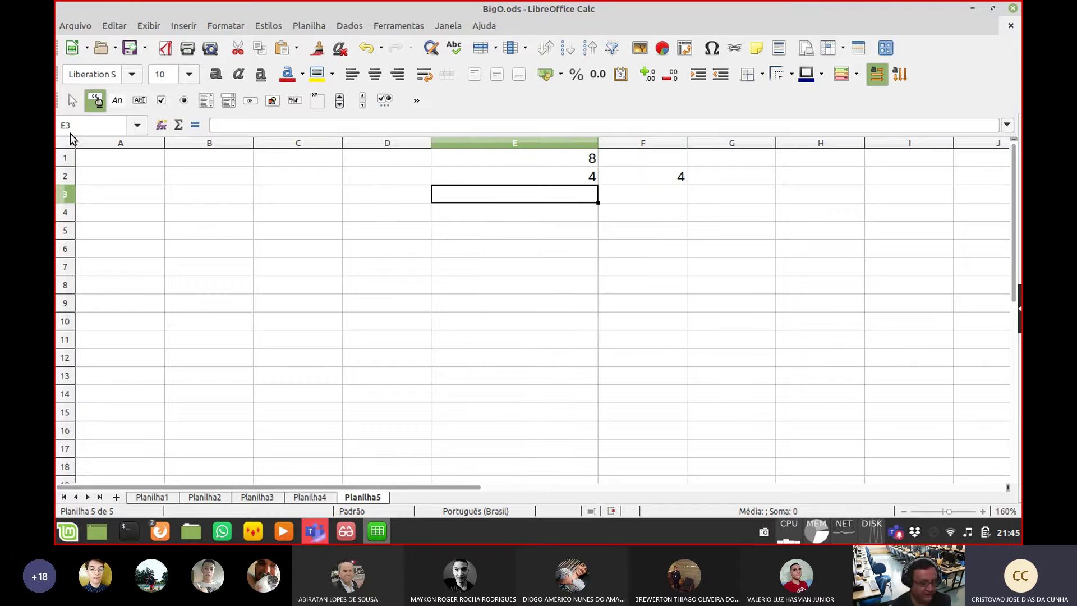
Enter 2 in each of the cells D3 through G3 as the third level
{"action": "type", "text": "2"}
{"action": "key", "text": "Left"}
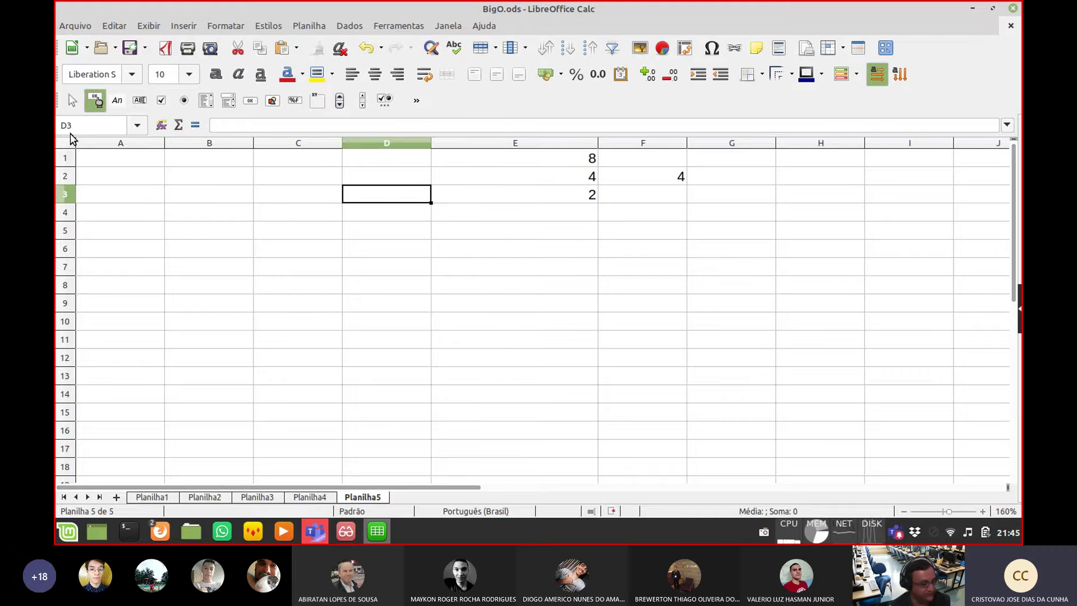
{"action": "type", "text": "2"}
{"action": "key", "text": "Right"}
{"action": "key", "text": "Right"}
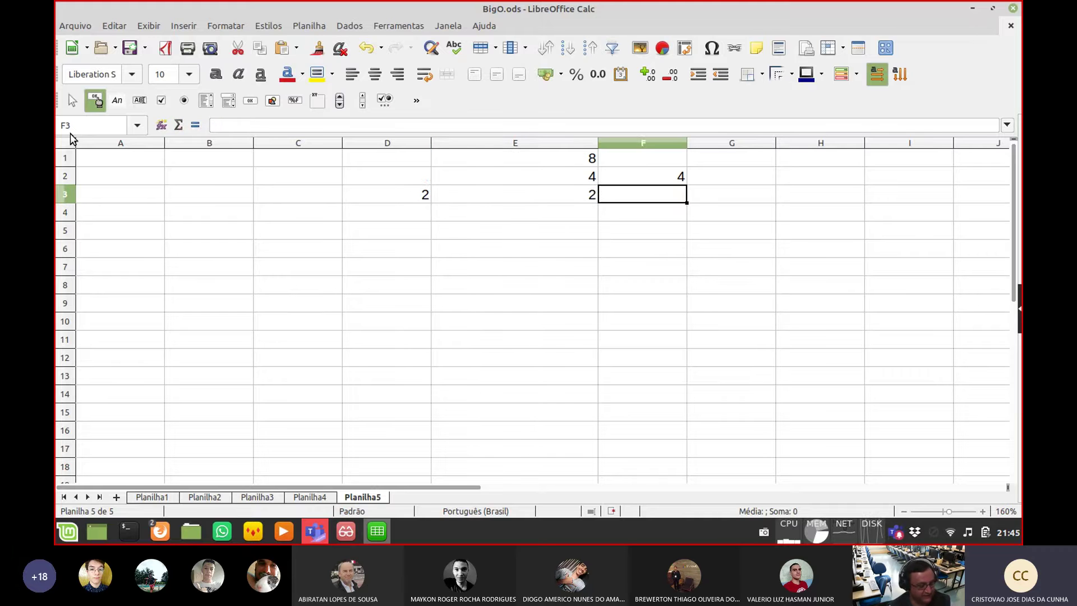
{"action": "type", "text": "2"}
{"action": "key", "text": "Right"}
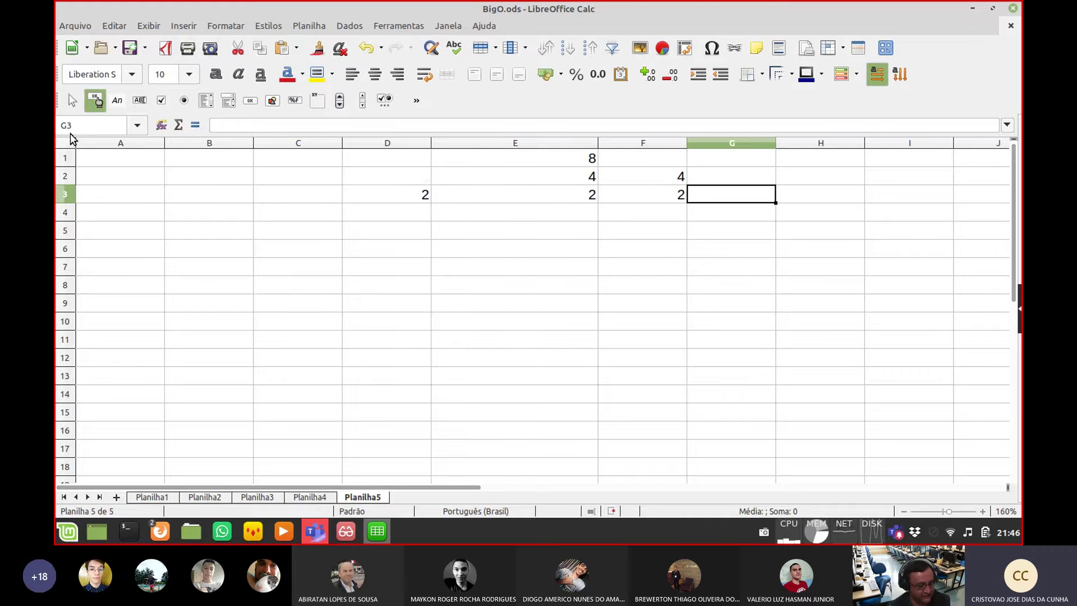
{"action": "type", "text": "2"}
{"action": "key", "text": "Return"}
{"action": "key", "text": "Left"}
{"action": "key", "text": "Left"}
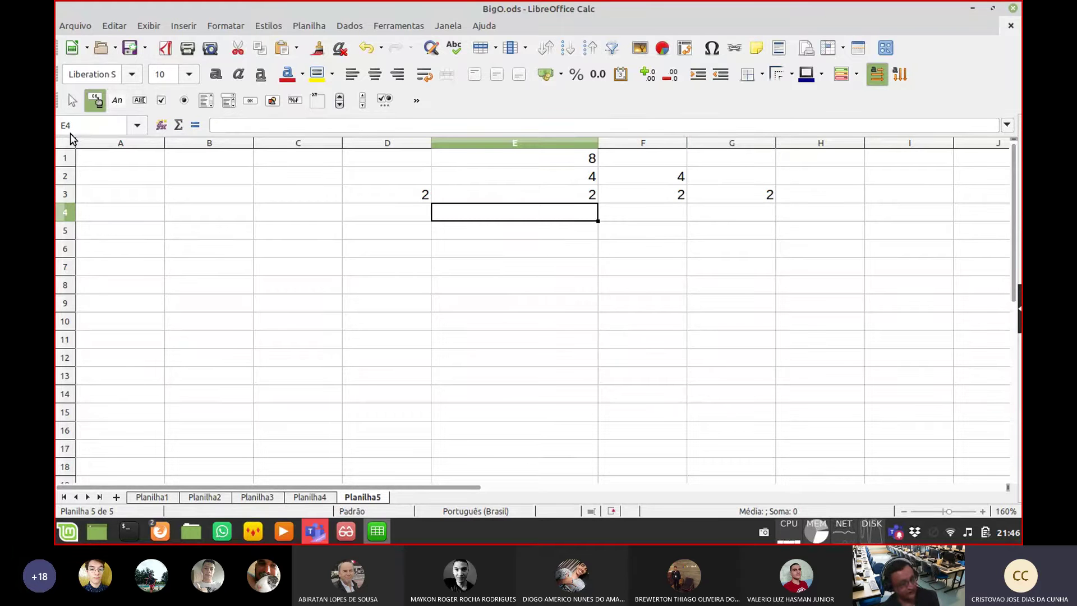
Enter 1 in each of the cells B4 through I4 as the fourth level
{"action": "type", "text": "1"}
{"action": "key", "text": "Left"}
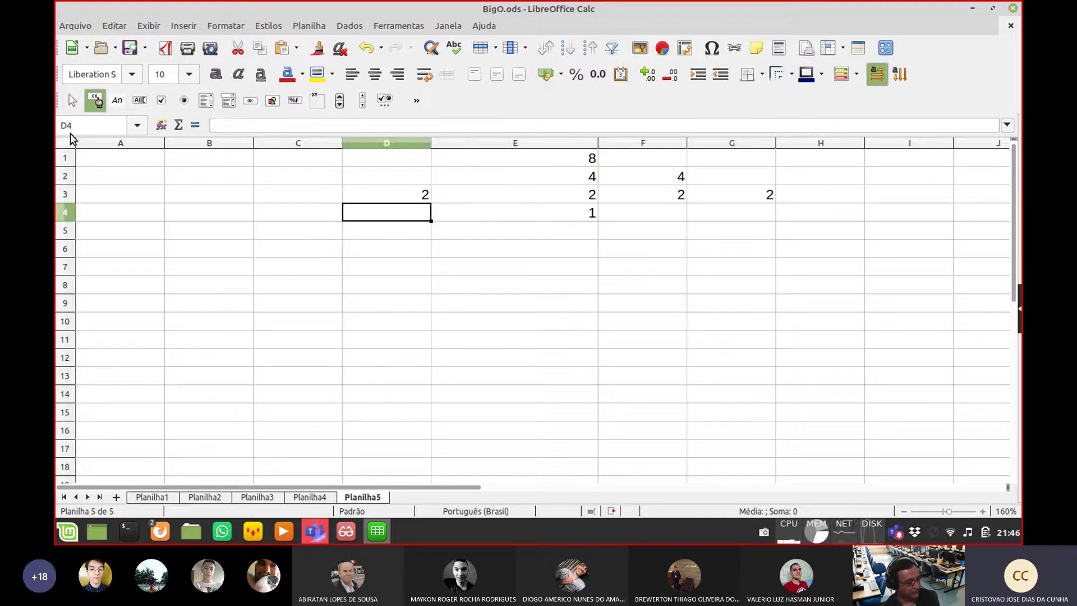
{"action": "type", "text": "1"}
{"action": "key", "text": "Left"}
{"action": "type", "text": "1"}
{"action": "key", "text": "Left"}
{"action": "type", "text": "1"}
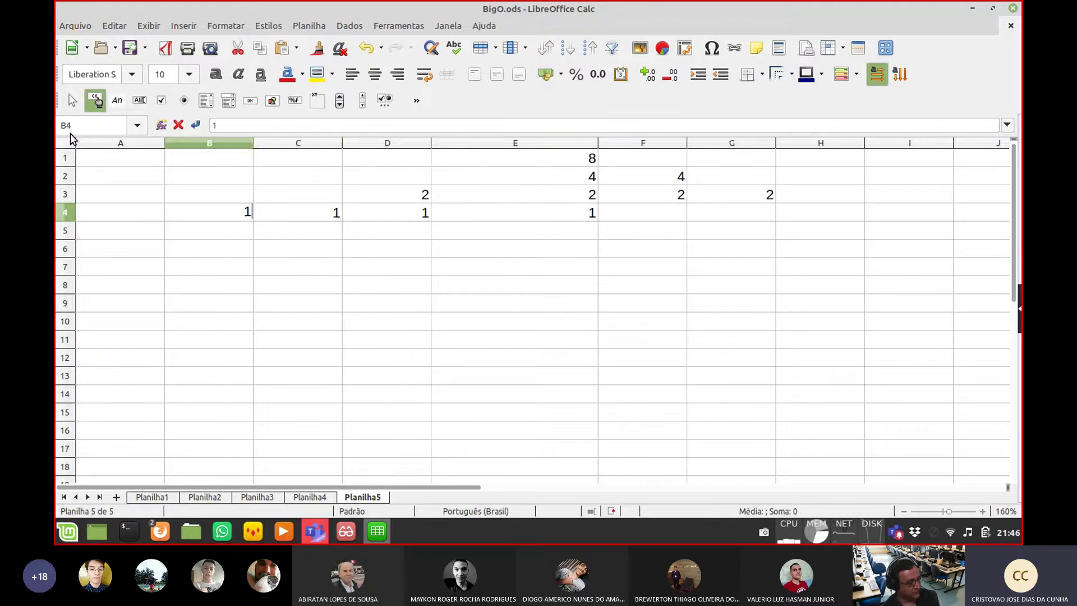
{"action": "key", "text": "Right"}
{"action": "key", "text": "Right"}
{"action": "key", "text": "Right"}
{"action": "key", "text": "Right"}
{"action": "type", "text": "1"}
{"action": "key", "text": "Right"}
{"action": "type", "text": "1"}
{"action": "key", "text": "Right"}
{"action": "type", "text": "1"}
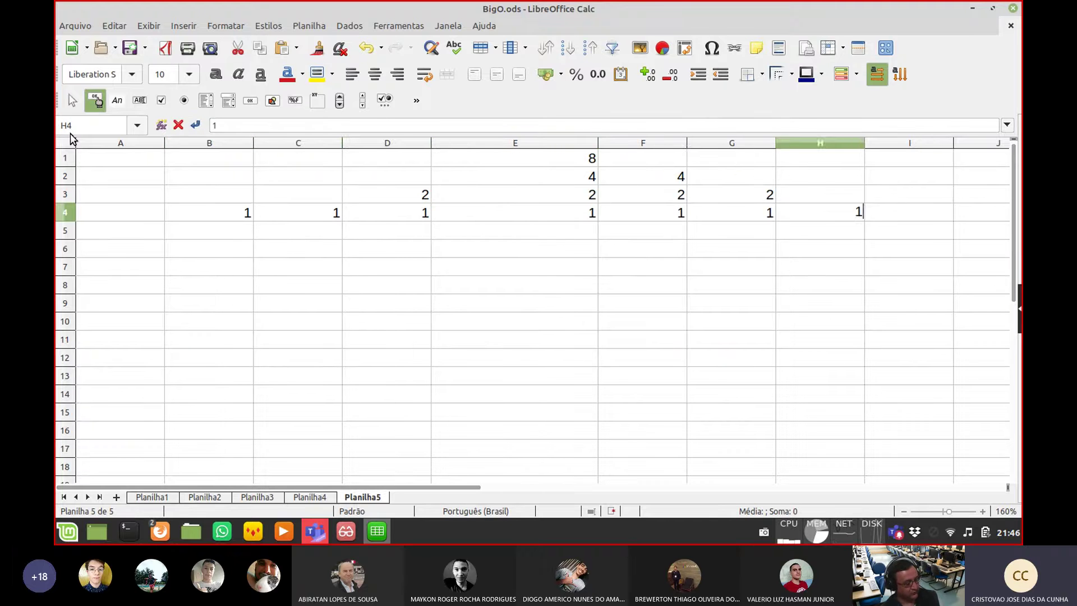
{"action": "key", "text": "Right"}
{"action": "type", "text": "1"}
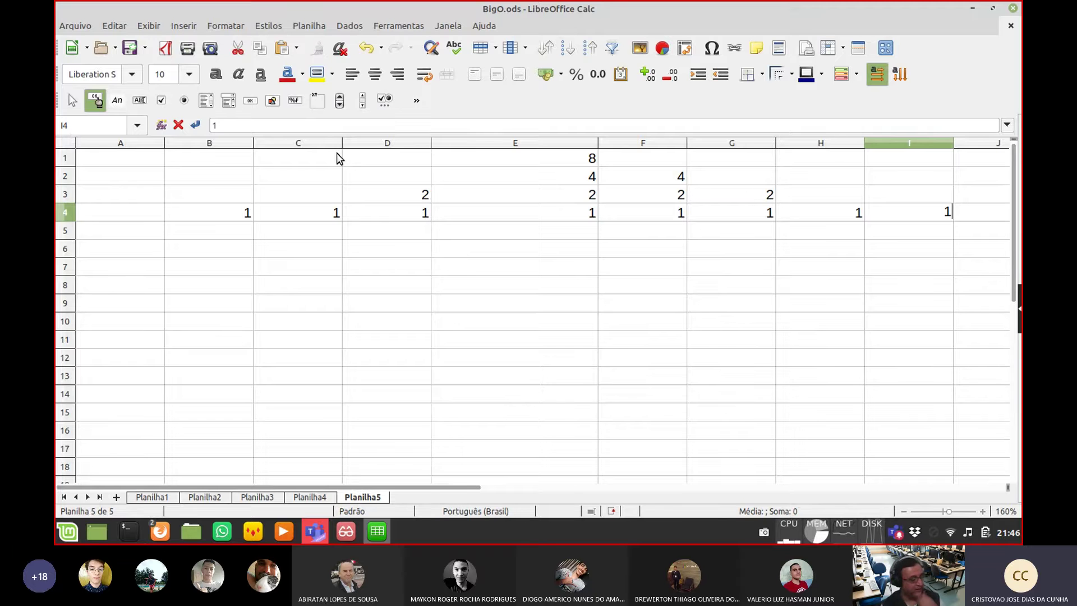
Fit the widths of columns B through I to their contents
{"action": "left_click_drag", "start_coordinate": [322, 144], "coordinate": [894, 154]}
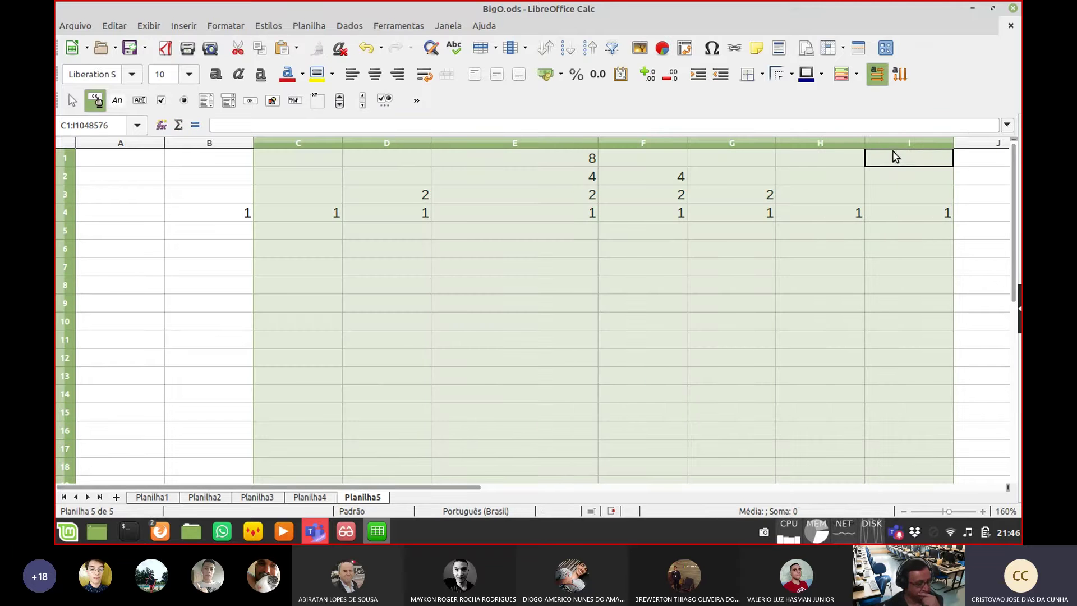
{"action": "double_click", "coordinate": [865, 140]}
{"action": "left_click", "coordinate": [432, 166]}
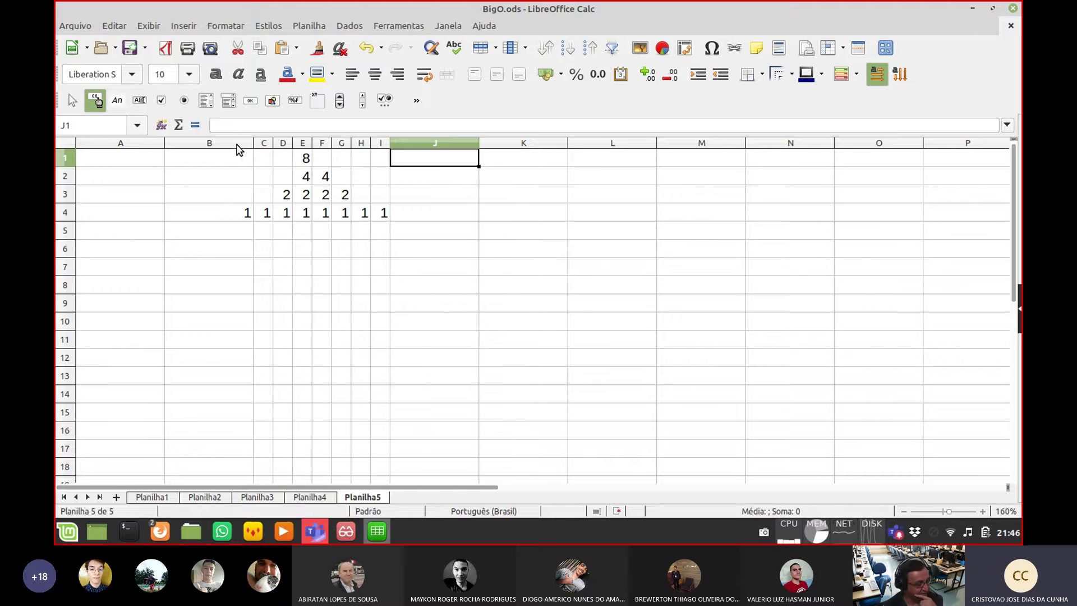
{"action": "left_click_drag", "start_coordinate": [241, 145], "coordinate": [399, 146]}
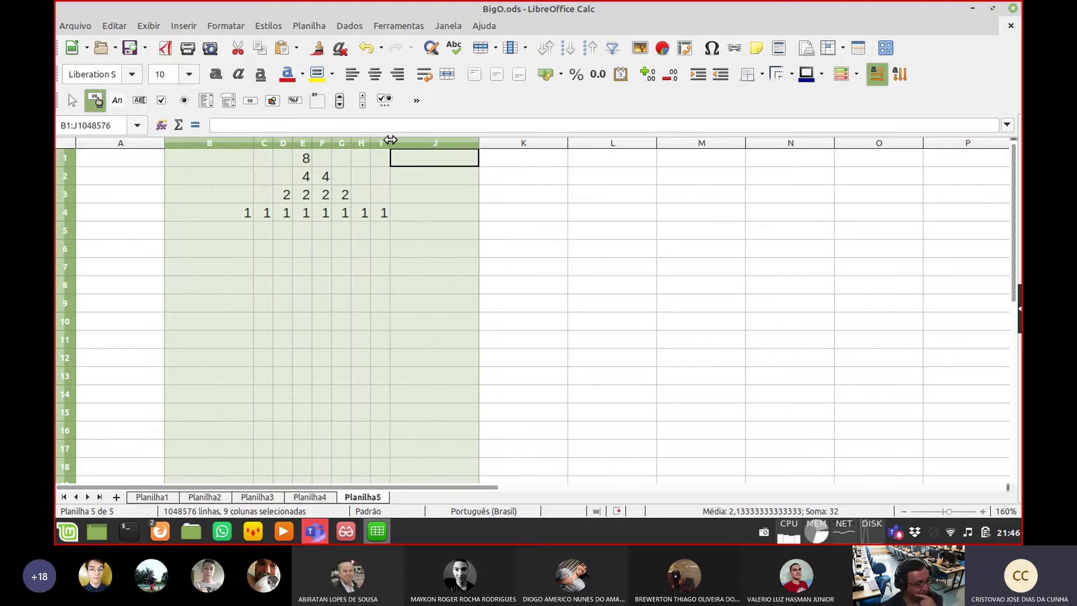
{"action": "double_click", "coordinate": [390, 141]}
{"action": "left_click", "coordinate": [252, 158]}
Centre the contents of columns B through I horizontally
{"action": "left_click_drag", "start_coordinate": [177, 143], "coordinate": [315, 144]}
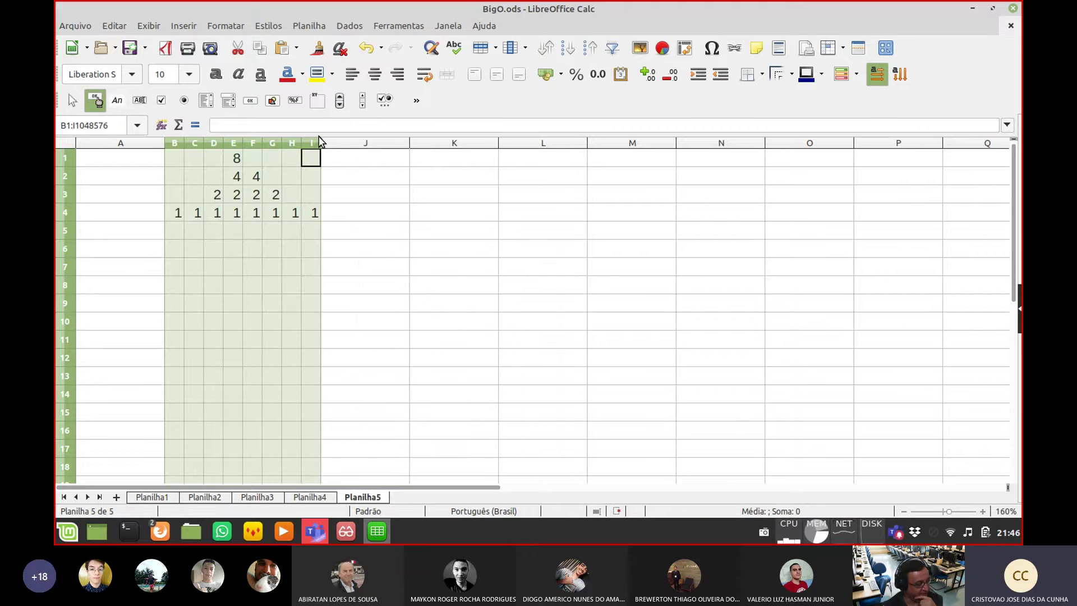
{"action": "left_click", "coordinate": [375, 74]}
{"action": "left_click", "coordinate": [273, 194]}
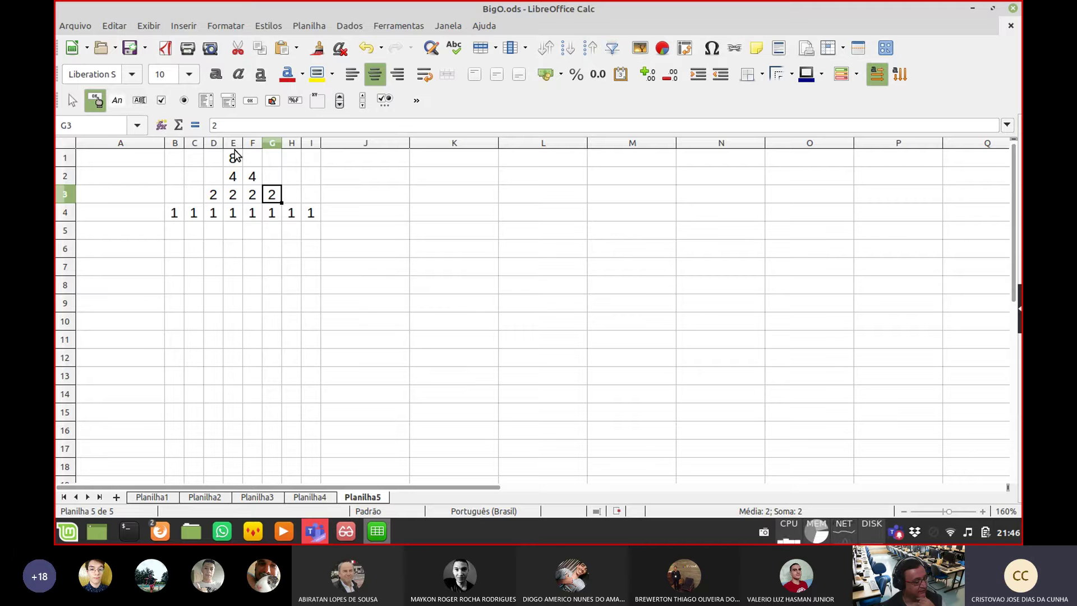
Trace how the 8 in E1 splits down through the 4s to the 2s in D3:E3
{"action": "left_click", "coordinate": [236, 157]}
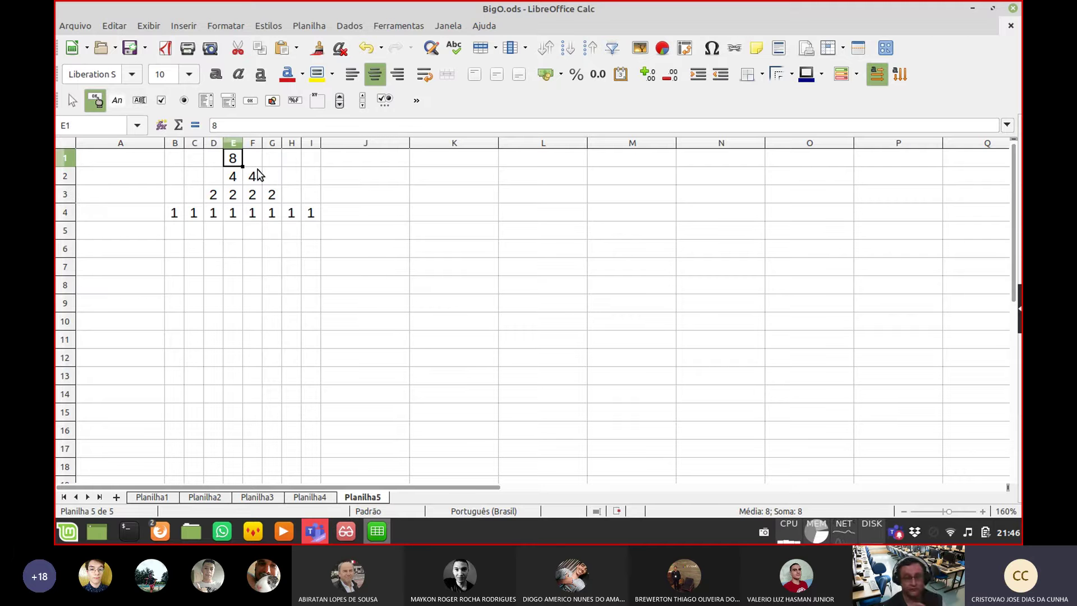
{"action": "left_click_drag", "start_coordinate": [238, 178], "coordinate": [218, 199]}
{"action": "left_click", "coordinate": [226, 199]}
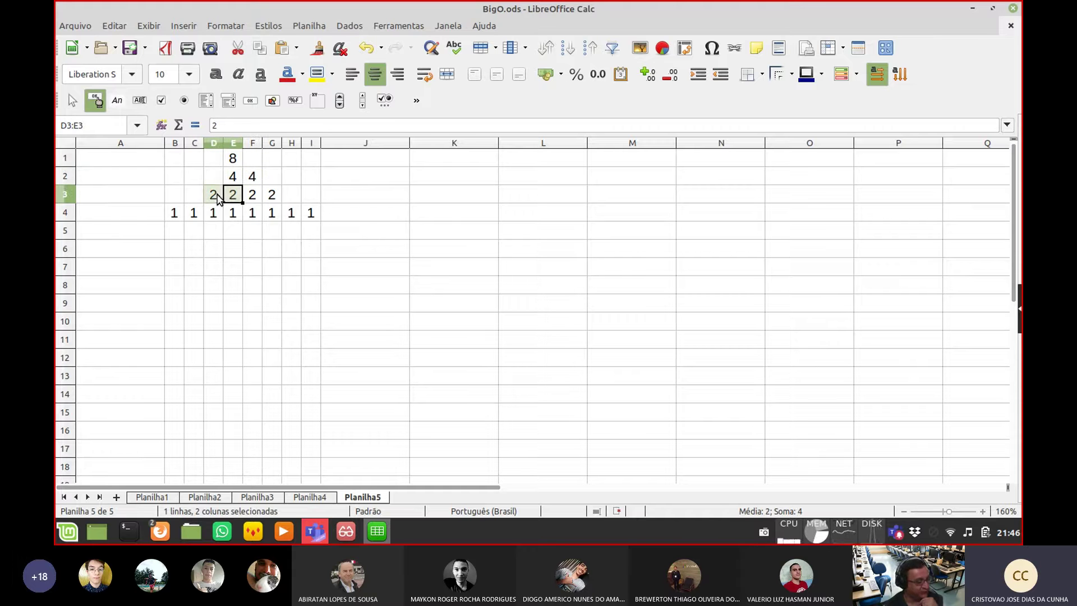
{"action": "left_click", "coordinate": [226, 199]}
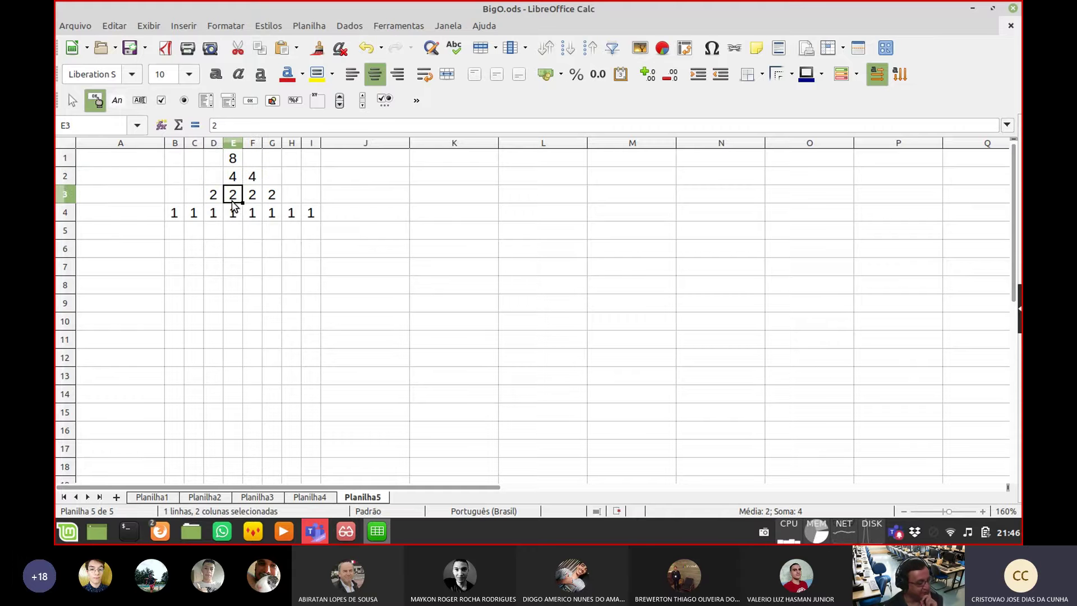
Move the 2 from cell D3 to C3
{"action": "left_click", "coordinate": [216, 194]}
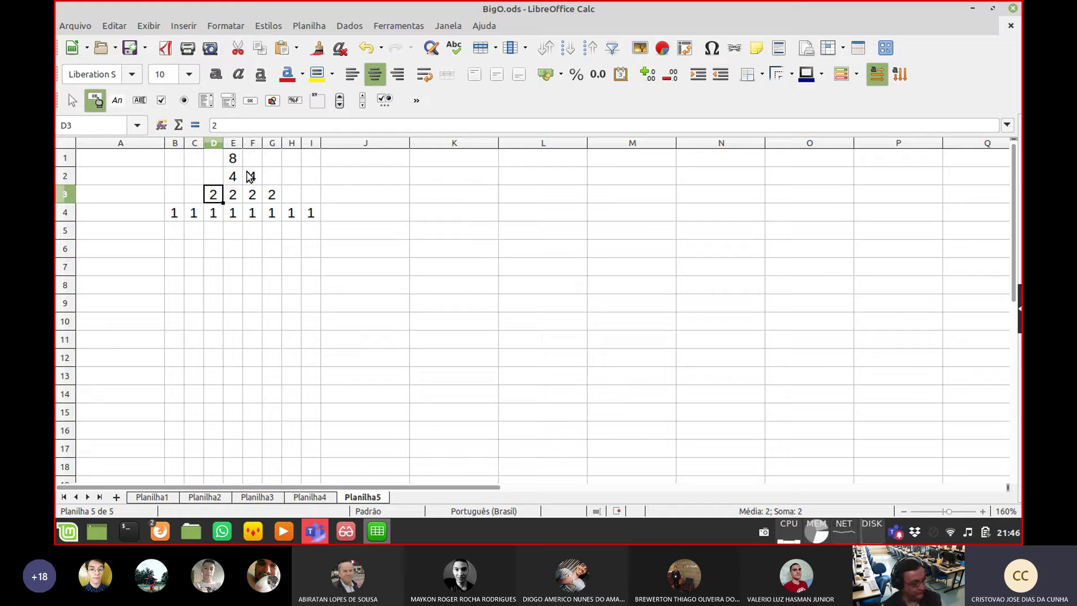
{"action": "key", "text": "ctrl+x"}
{"action": "key", "text": "Left"}
{"action": "key", "text": "ctrl+v"}
{"action": "key", "text": "Right"}
{"action": "key", "text": "Right"}
{"action": "key", "text": "Right"}
{"action": "key", "text": "Right"}
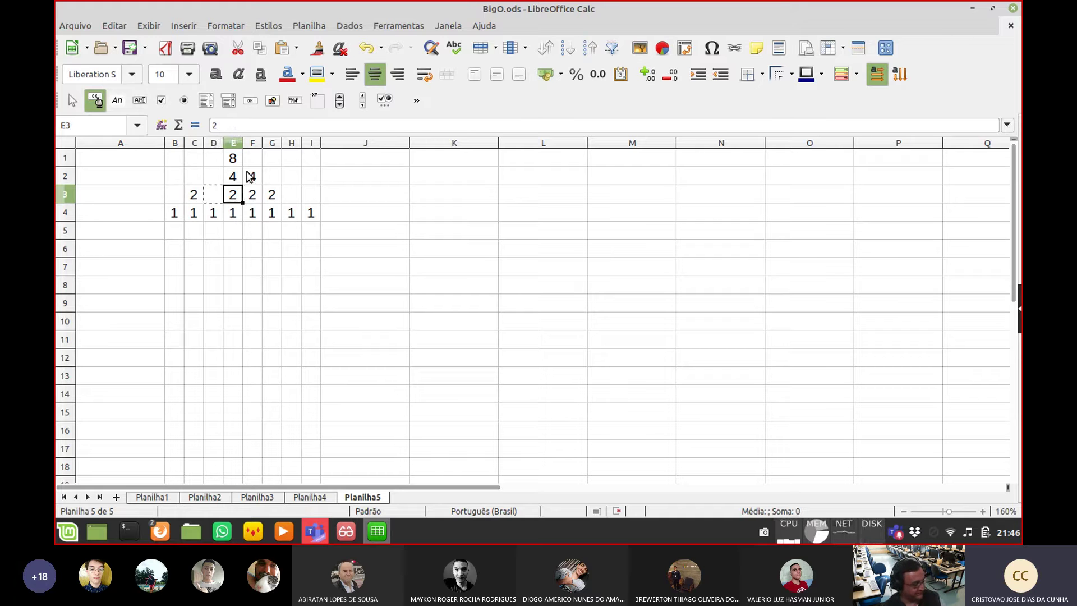
Move the 2 from cell G3 to H3
{"action": "key", "text": "ctrl+x"}
{"action": "key", "text": "Right"}
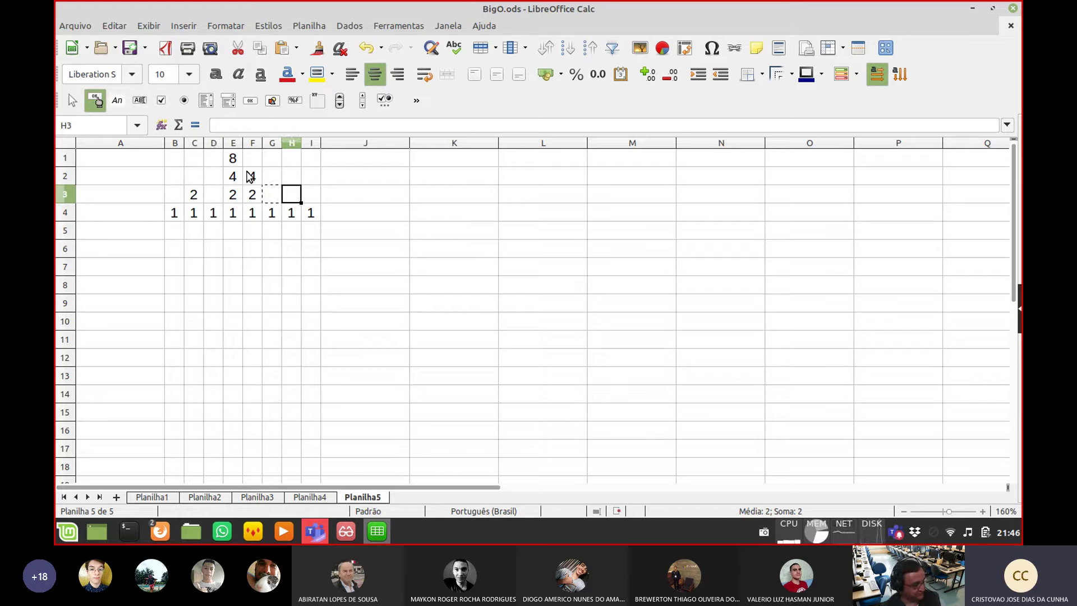
{"action": "key", "text": "ctrl+v"}
{"action": "key", "text": "Right"}
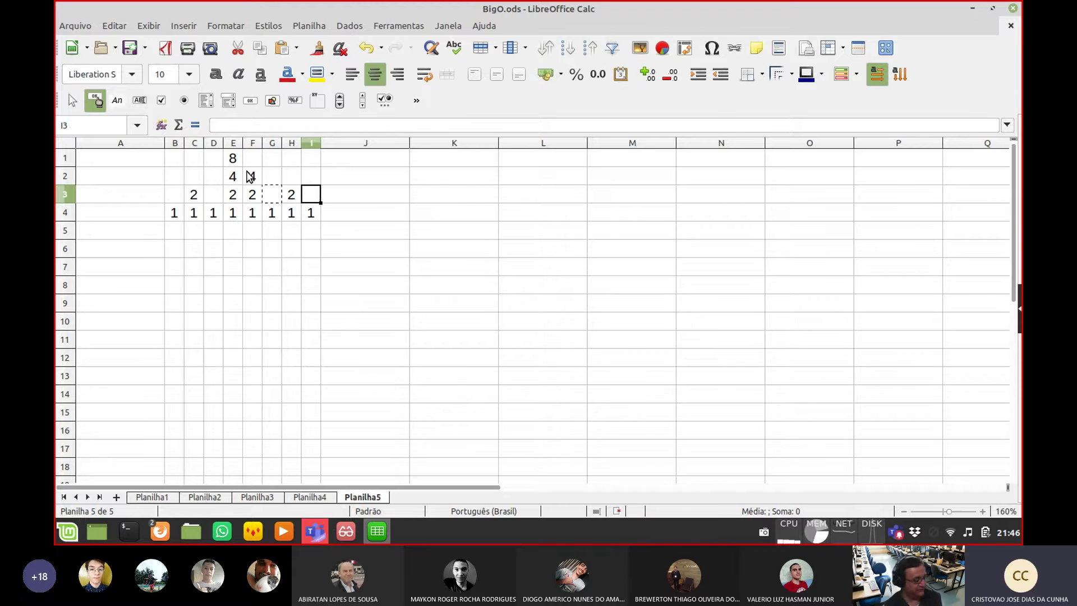
{"action": "key", "text": "Escape"}
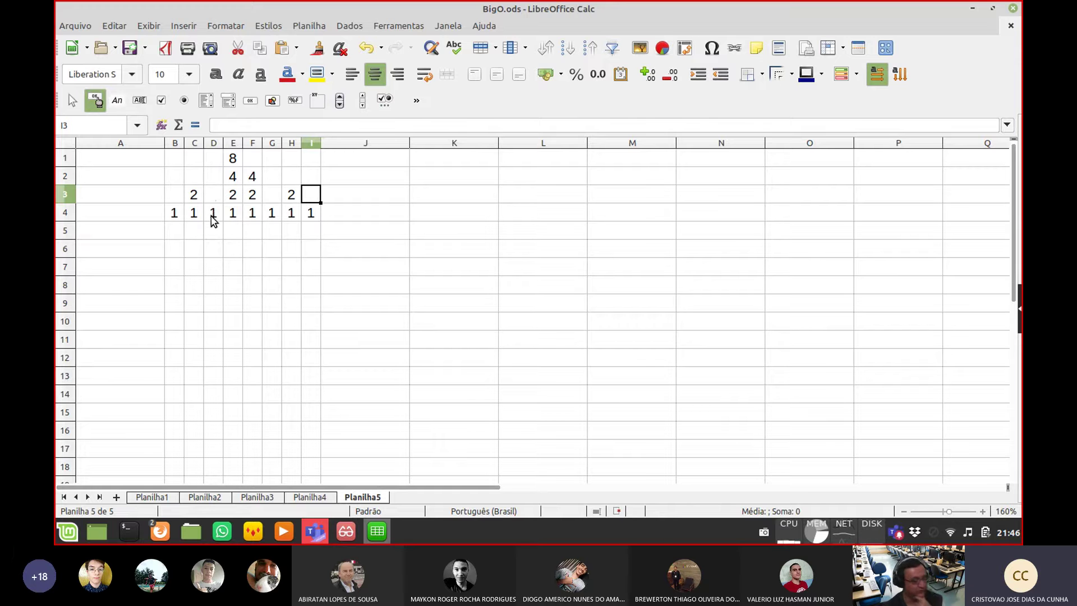
Trace the division levels between the 8 in E1 and the 1s in row 4
{"action": "left_click", "coordinate": [178, 211]}
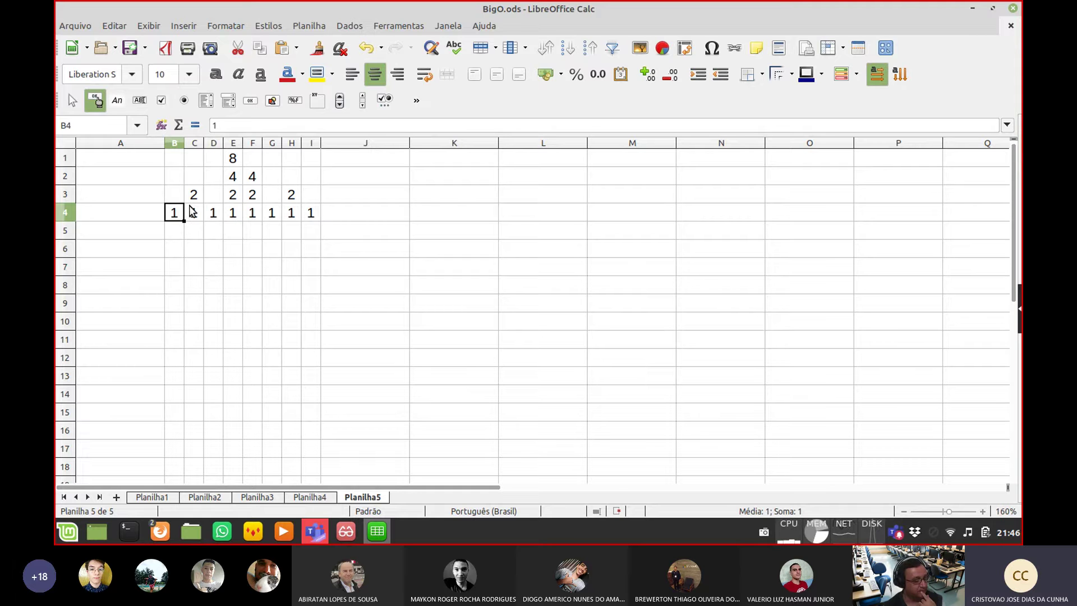
{"action": "left_click", "coordinate": [233, 161]}
{"action": "left_click", "coordinate": [219, 180]}
{"action": "left_click", "coordinate": [219, 200]}
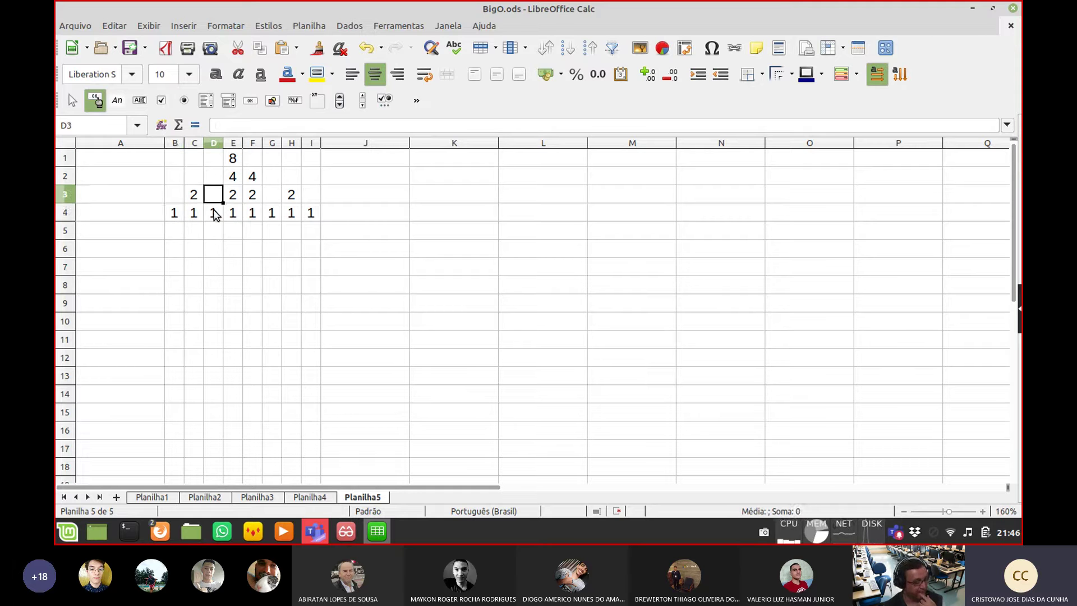
{"action": "left_click", "coordinate": [216, 212]}
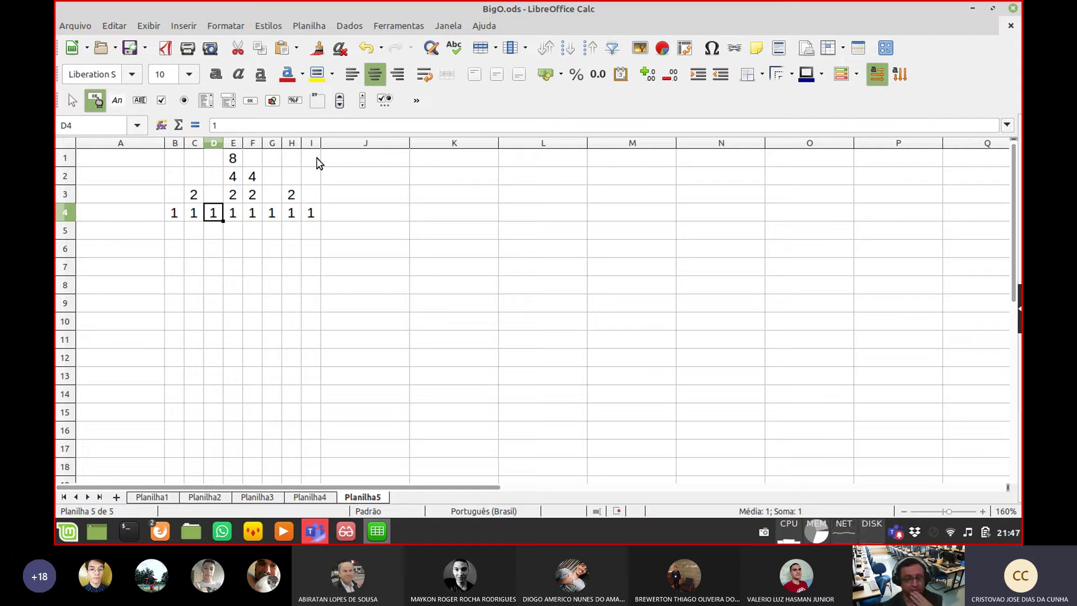
{"action": "left_click", "coordinate": [234, 164]}
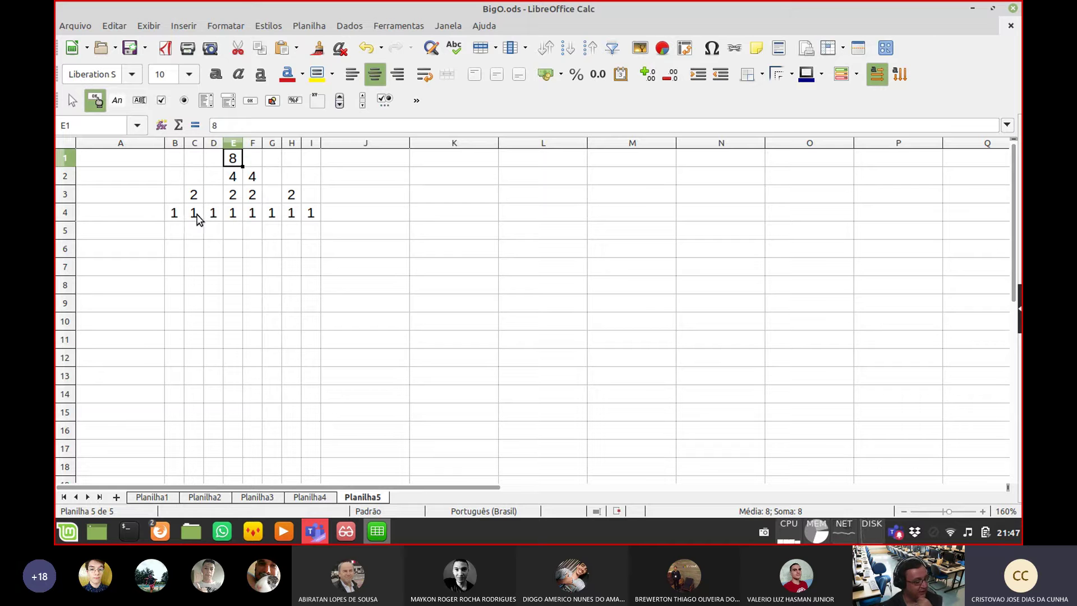
Trace the merging upward from the 1s in B4:I4 through each 2 and 4 to the 8 in E1
{"action": "left_click_drag", "start_coordinate": [175, 214], "coordinate": [312, 213]}
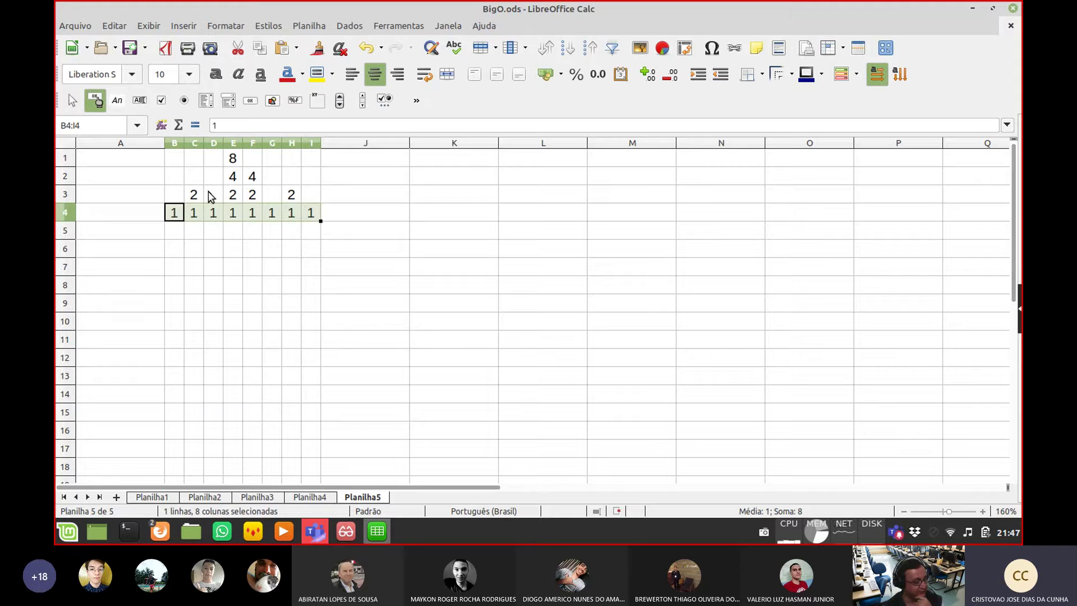
{"action": "left_click", "coordinate": [192, 200]}
{"action": "left_click", "coordinate": [237, 198]}
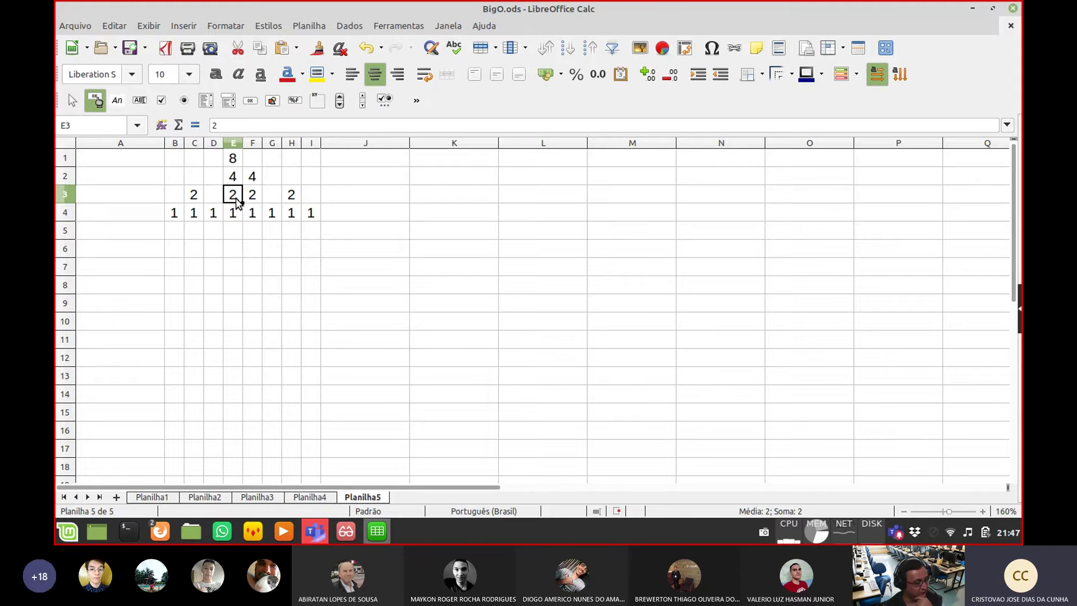
{"action": "left_click", "coordinate": [253, 197]}
{"action": "left_click", "coordinate": [290, 201]}
{"action": "left_click", "coordinate": [233, 178]}
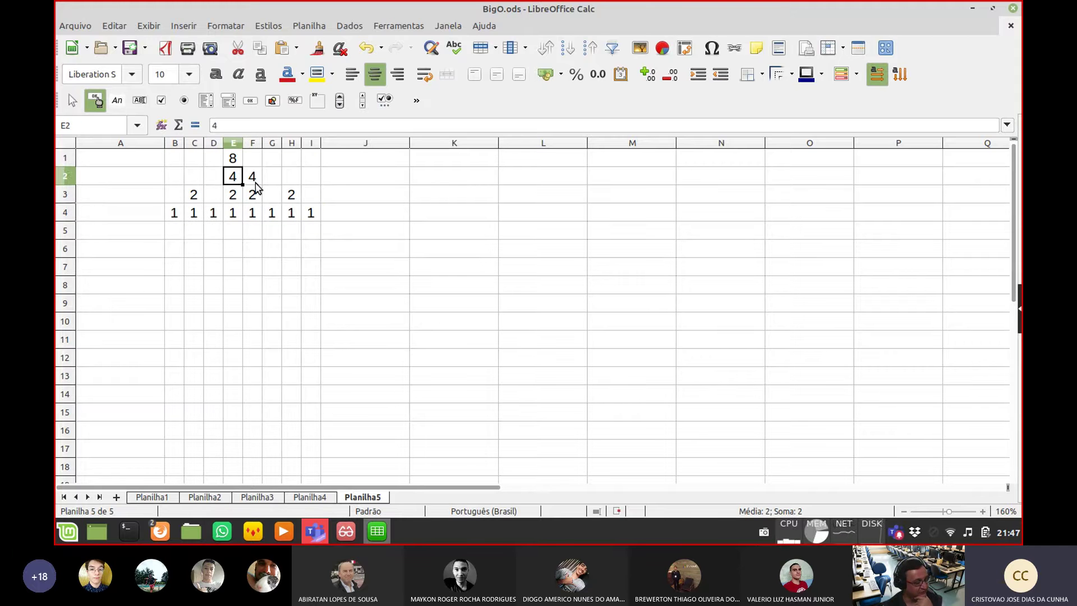
{"action": "left_click", "coordinate": [253, 181]}
{"action": "left_click", "coordinate": [234, 161]}
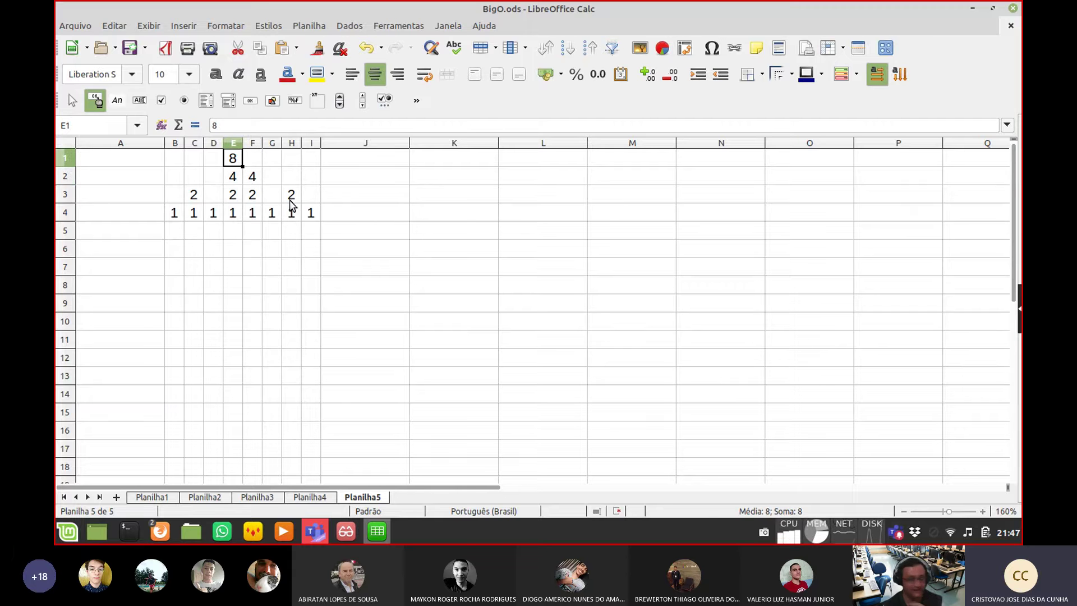
Review the merge levels row by row, from the 1s in row 4 back up to E1
{"action": "left_click_drag", "start_coordinate": [175, 216], "coordinate": [286, 213]}
{"action": "left_click_drag", "start_coordinate": [190, 198], "coordinate": [249, 182]}
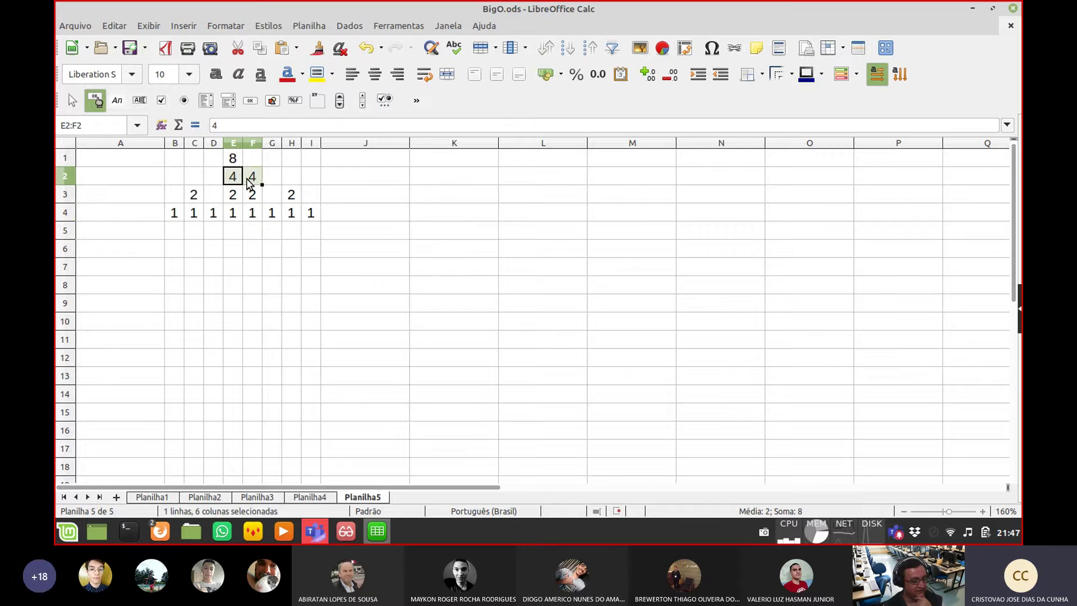
{"action": "left_click", "coordinate": [232, 162]}
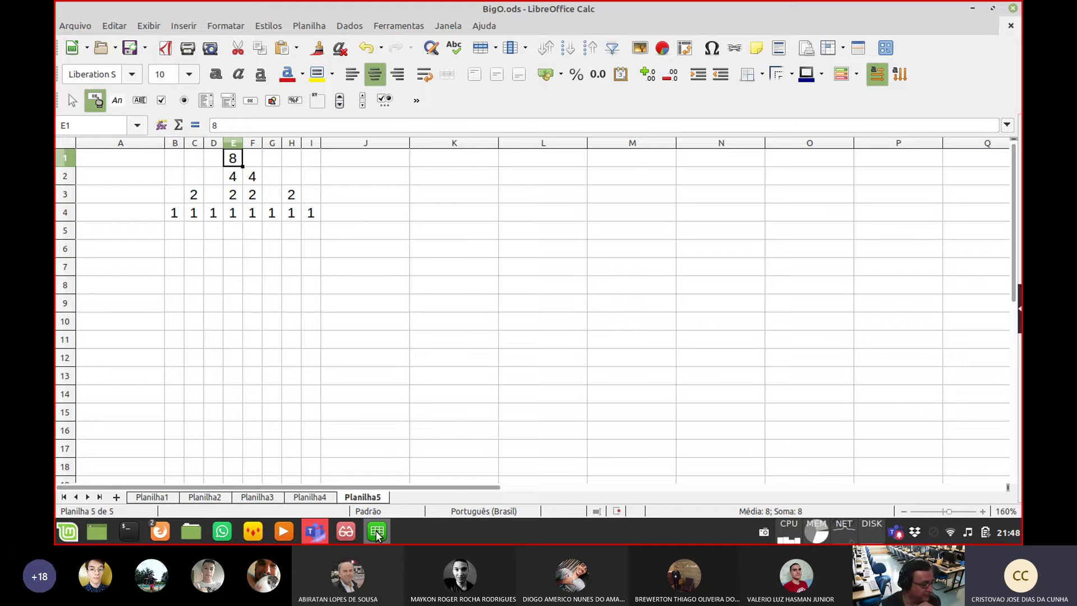
Switch to the Comparison Sorting Visualization page in Firefox and randomize the array
{"action": "mouse_move", "coordinate": [157, 534]}
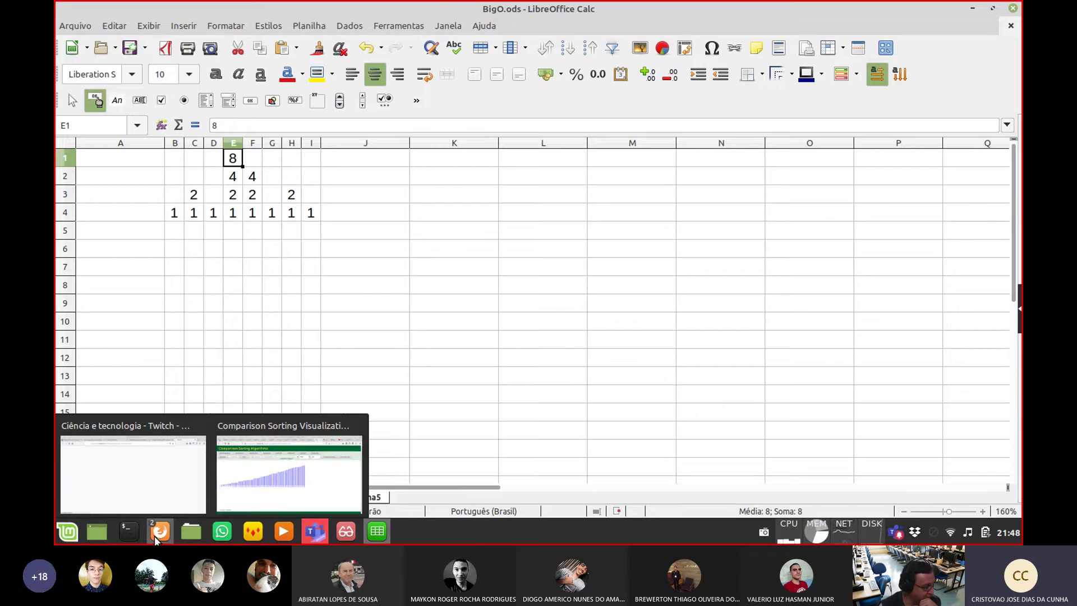
{"action": "left_click", "coordinate": [281, 488]}
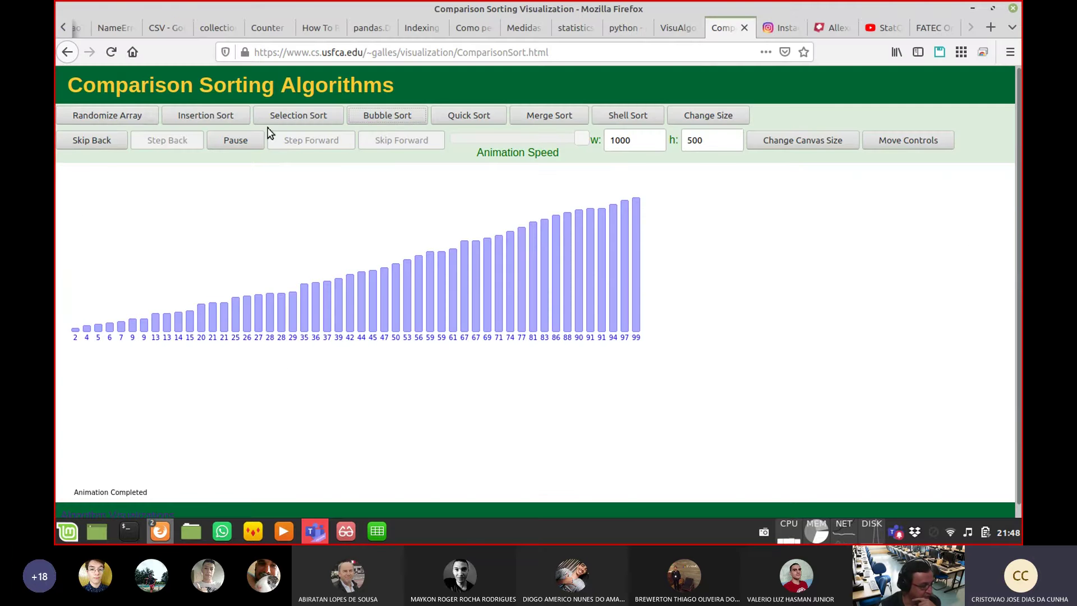
{"action": "left_click", "coordinate": [114, 110]}
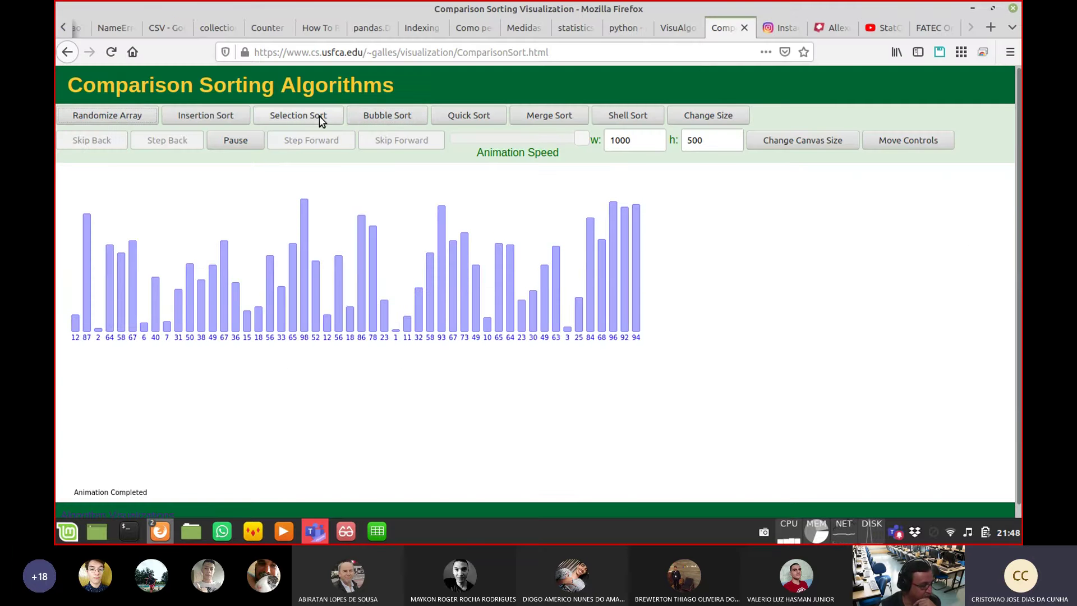
Run the Bubble Sort animation on the randomized array and reduce the animation speed slightly below maximum
{"action": "left_click", "coordinate": [383, 116]}
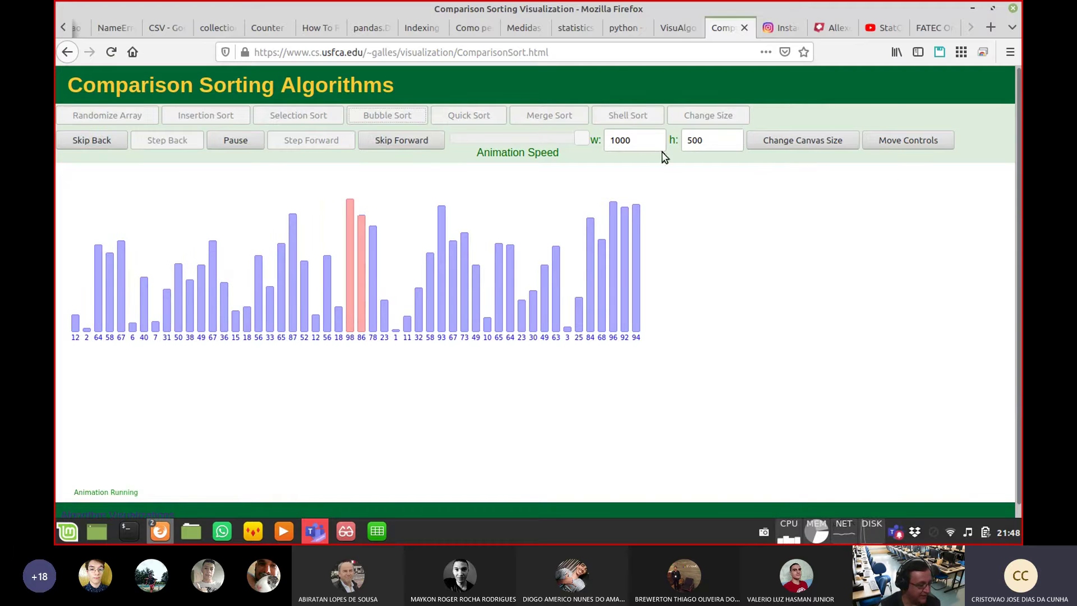
{"action": "left_click_drag", "start_coordinate": [580, 136], "coordinate": [548, 138]}
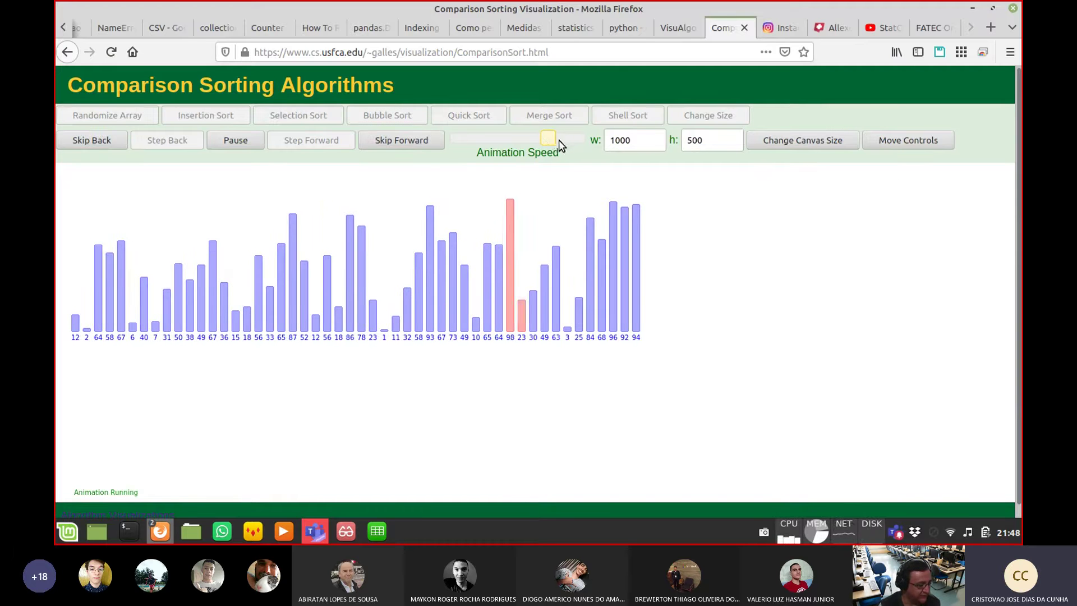
{"action": "left_click_drag", "start_coordinate": [554, 140], "coordinate": [561, 139]}
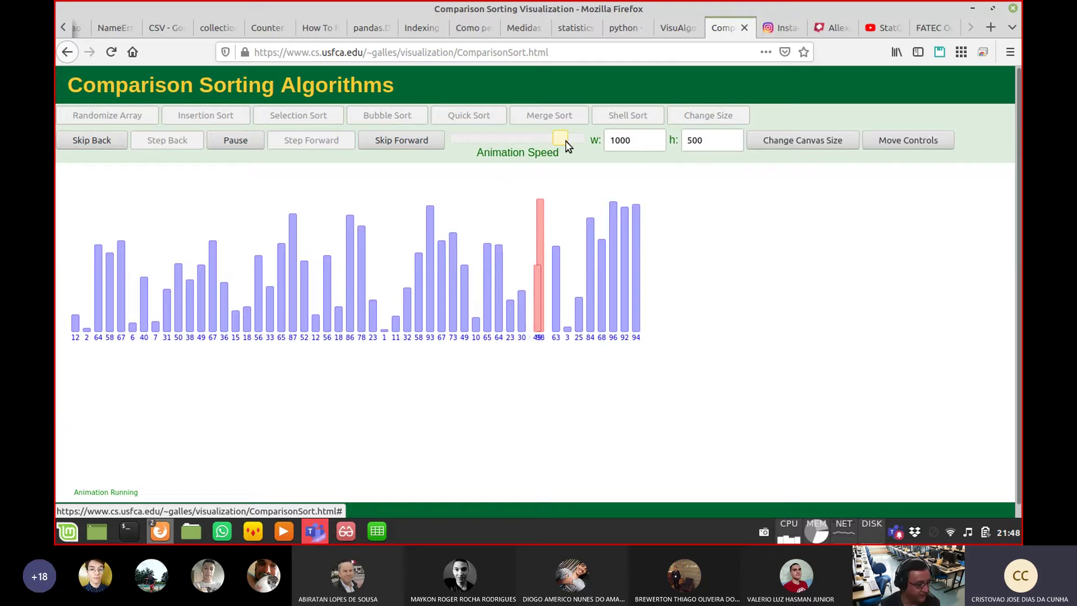